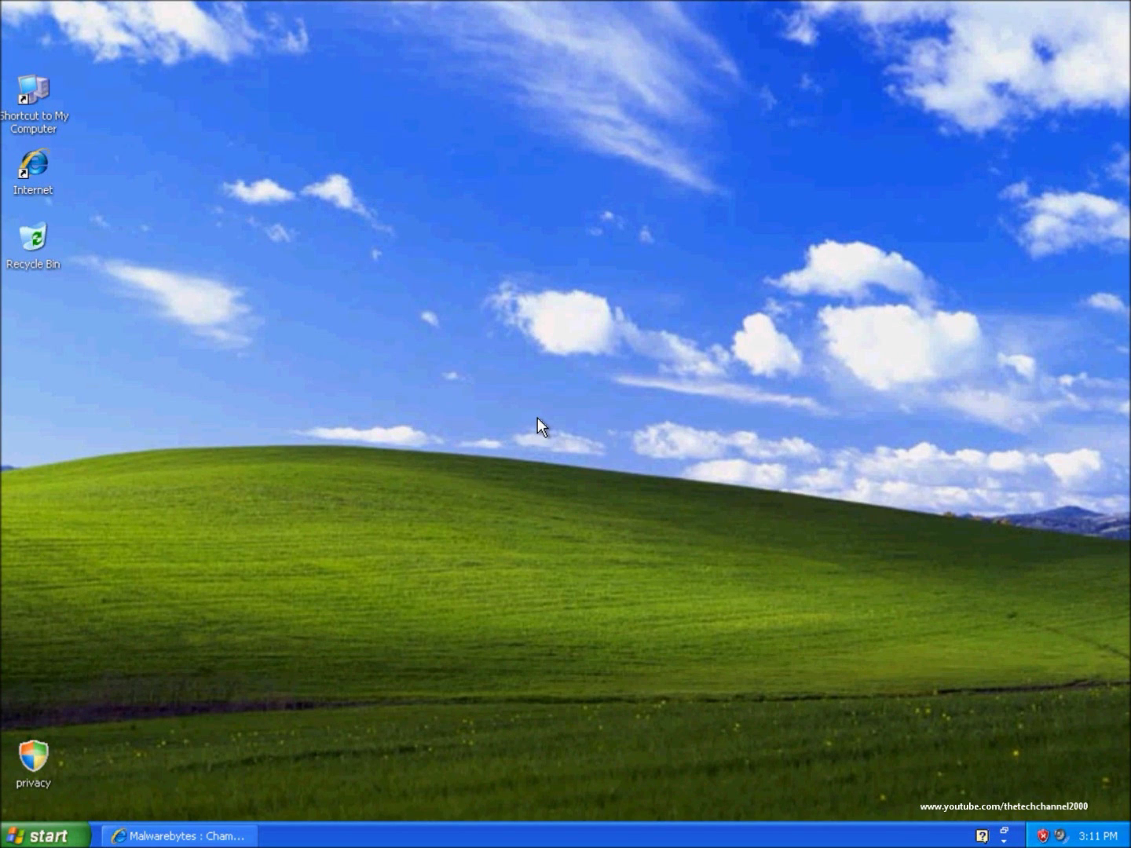
# Download mbam-chameleon-1.62.1.1000.zip from Malwarebytes.org to the Desktop and close Internet Explorer.
pyautogui.click(216, 837)
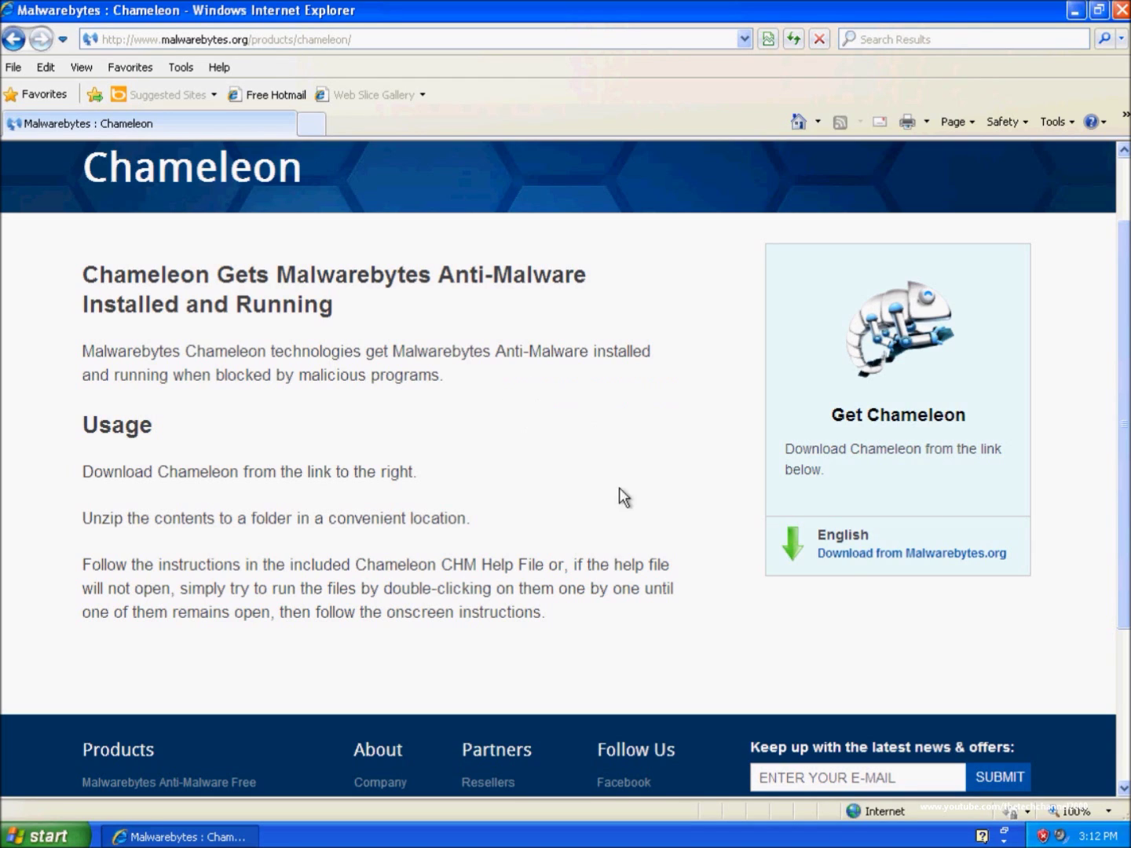
pyautogui.click(954, 555)
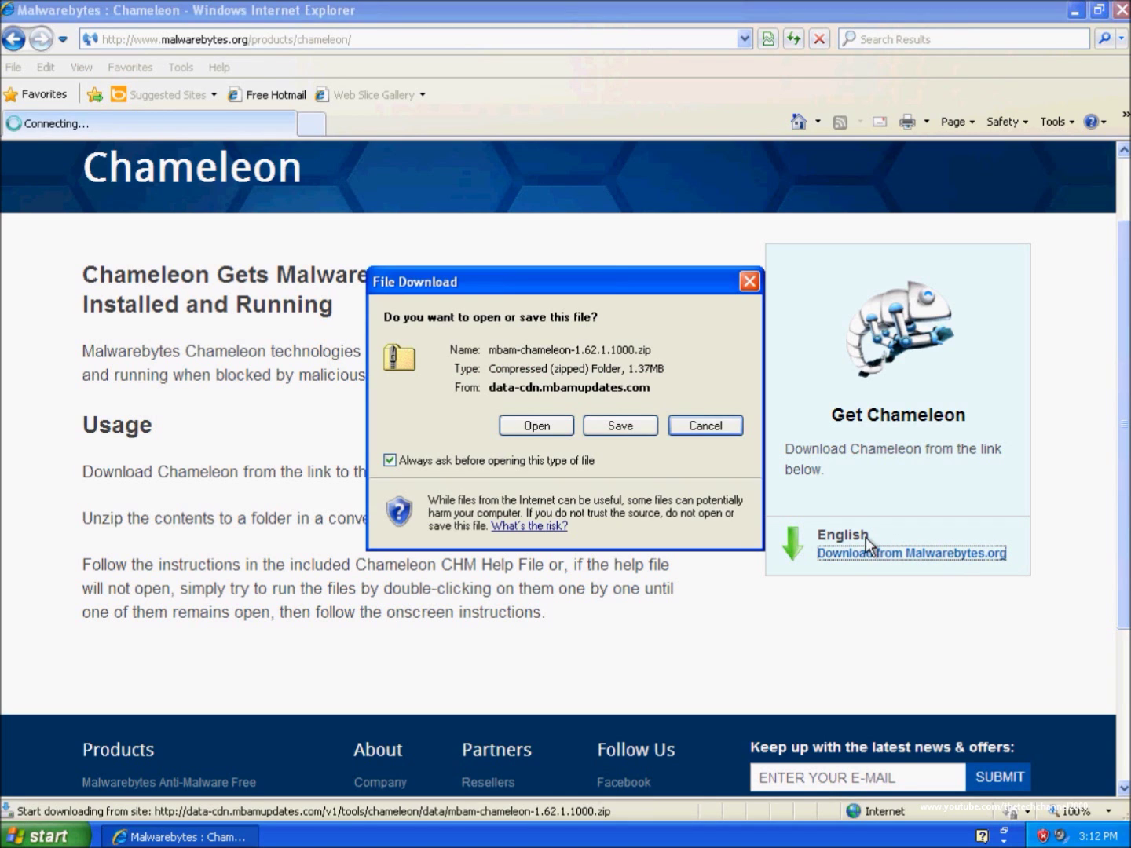
pyautogui.click(607, 426)
pyautogui.click(844, 633)
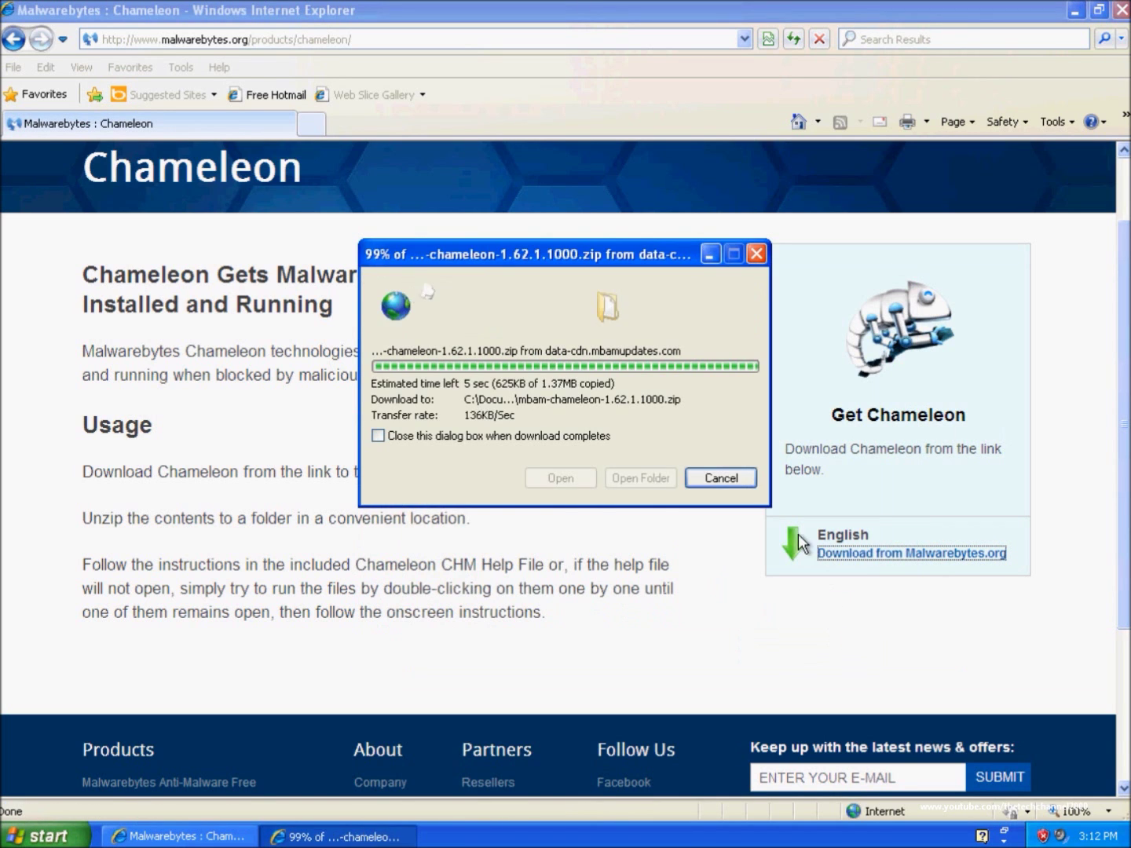
pyautogui.click(739, 484)
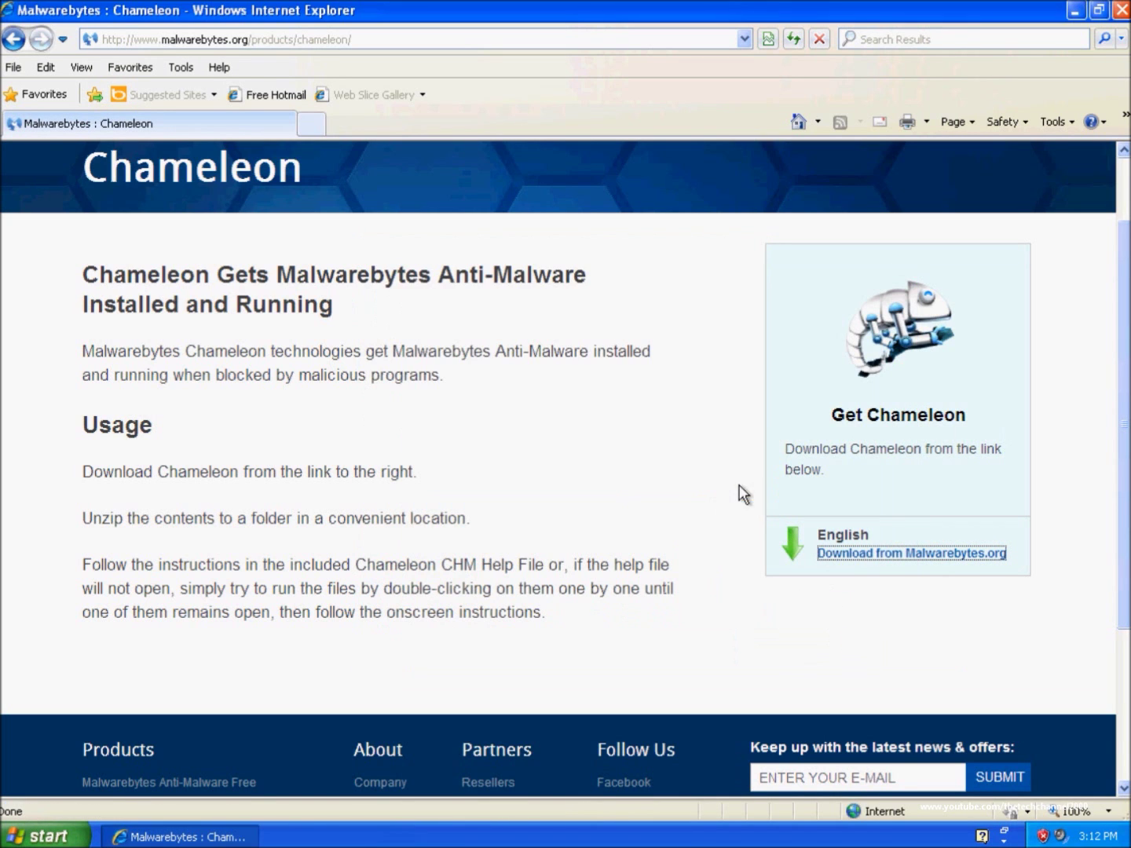
pyautogui.click(1120, 11)
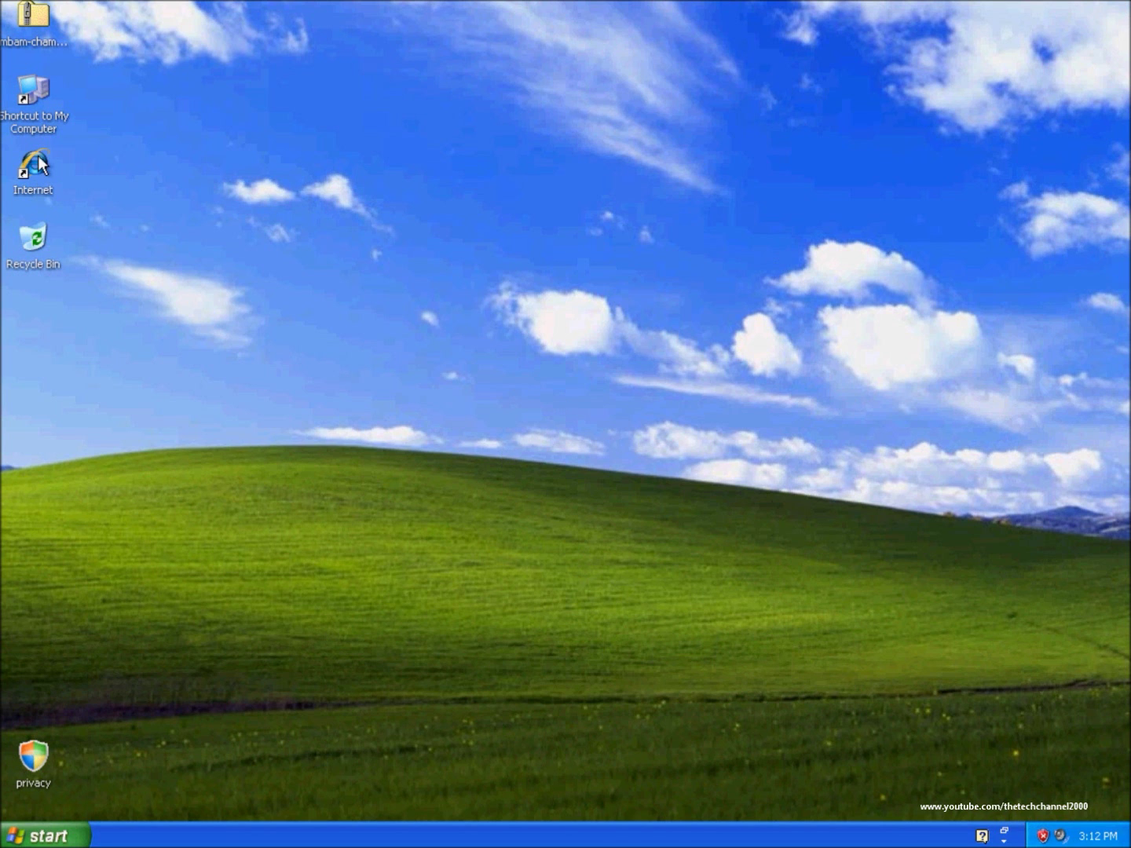
# Move the zip to mid-desktop and launch the rogue Privacy Protection, which starts its fake scan.
pyautogui.moveTo(32, 42)
pyautogui.mouseDown()
pyautogui.moveTo(208, 194)
pyautogui.moveTo(308, 350)
pyautogui.mouseUp()
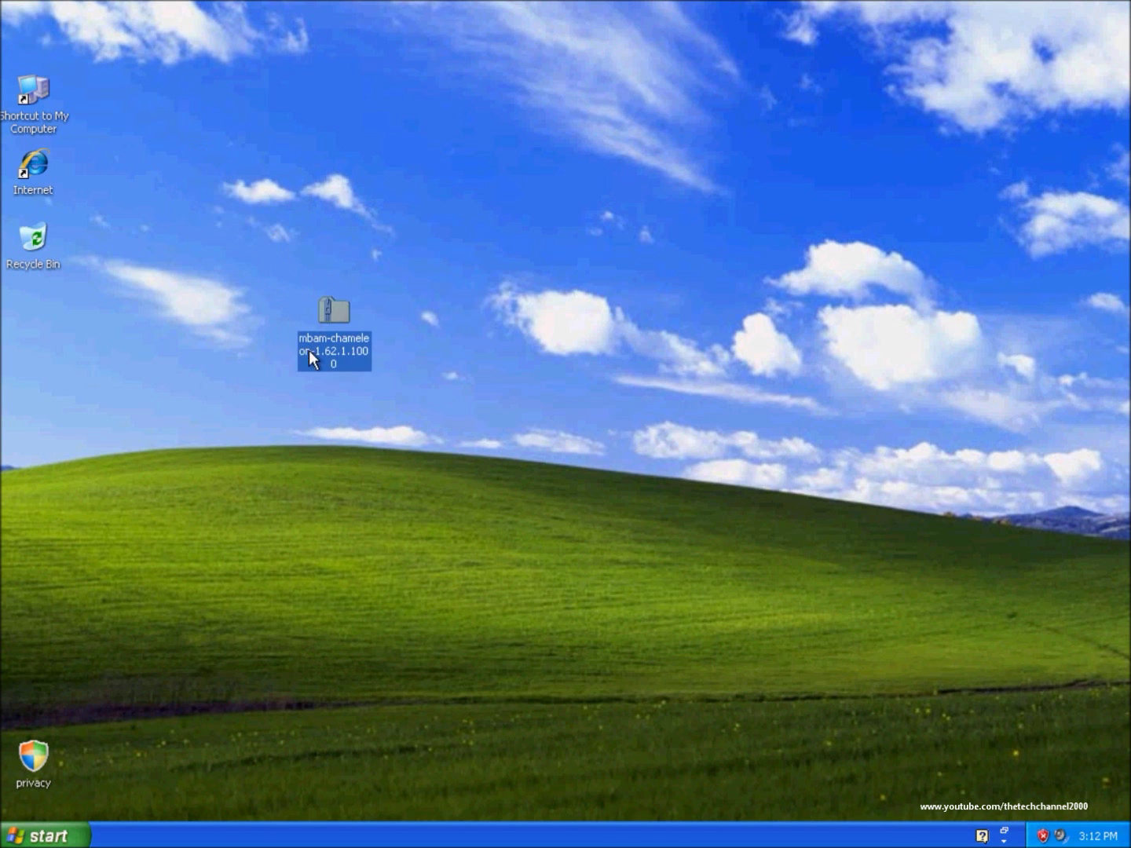
pyautogui.click(41, 766)
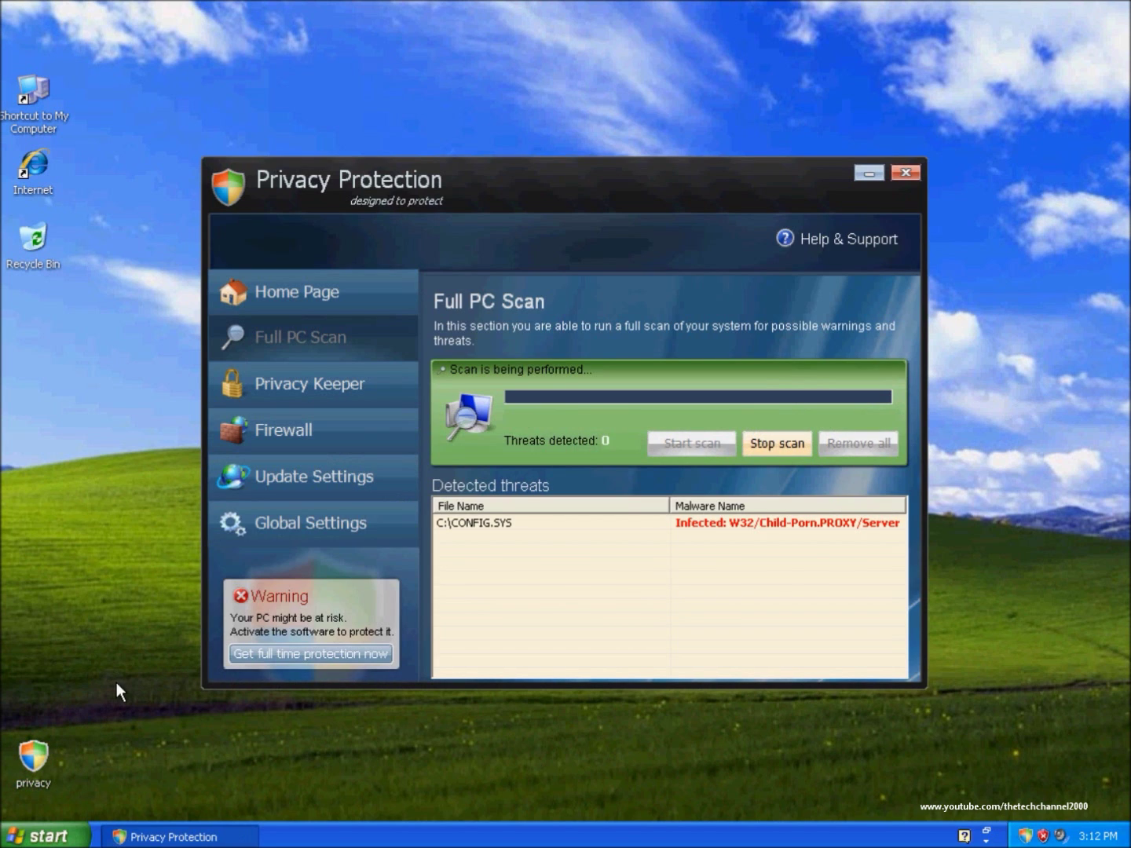
pyautogui.moveTo(534, 167)
pyautogui.mouseDown()
pyautogui.moveTo(696, 196)
pyautogui.moveTo(728, 186)
pyautogui.mouseUp()
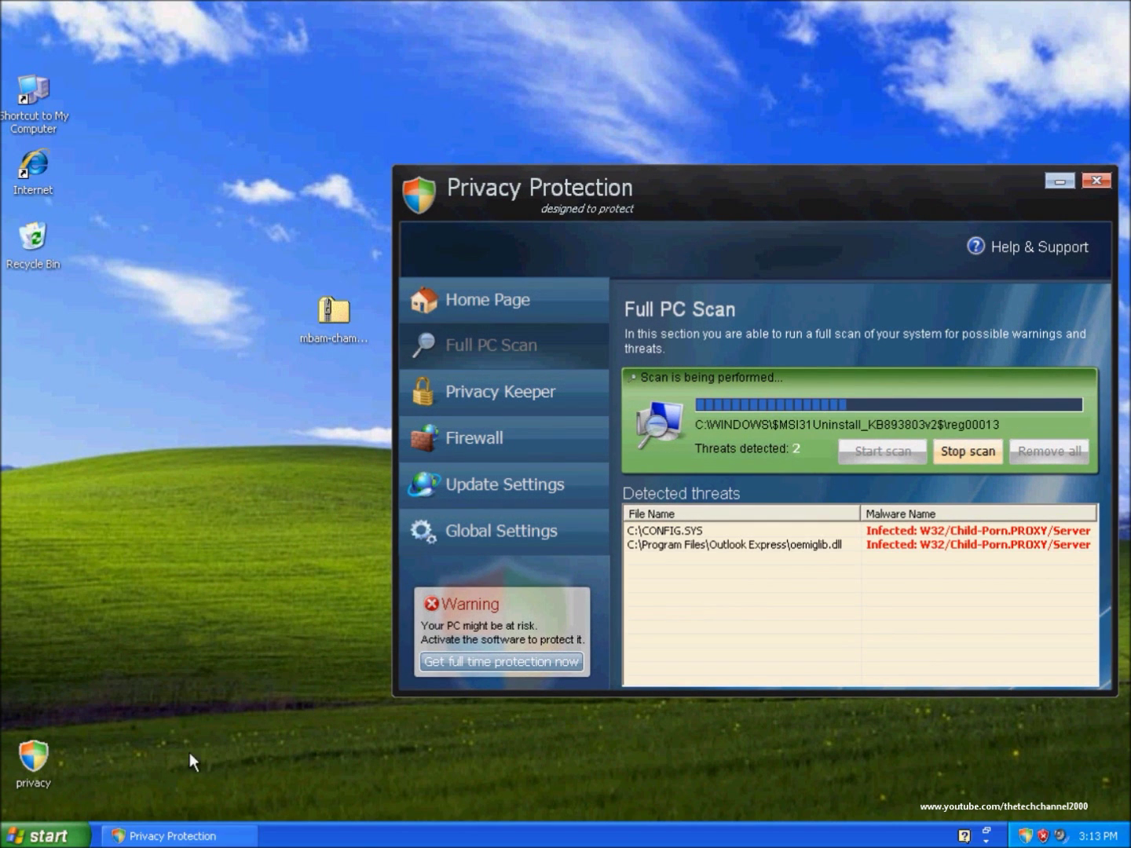
# Show that Solitaire, Internet Explorer, Firefox and Opera are all blocked from launching by the rogue.
pyautogui.click(69, 839)
pyautogui.moveTo(78, 763)
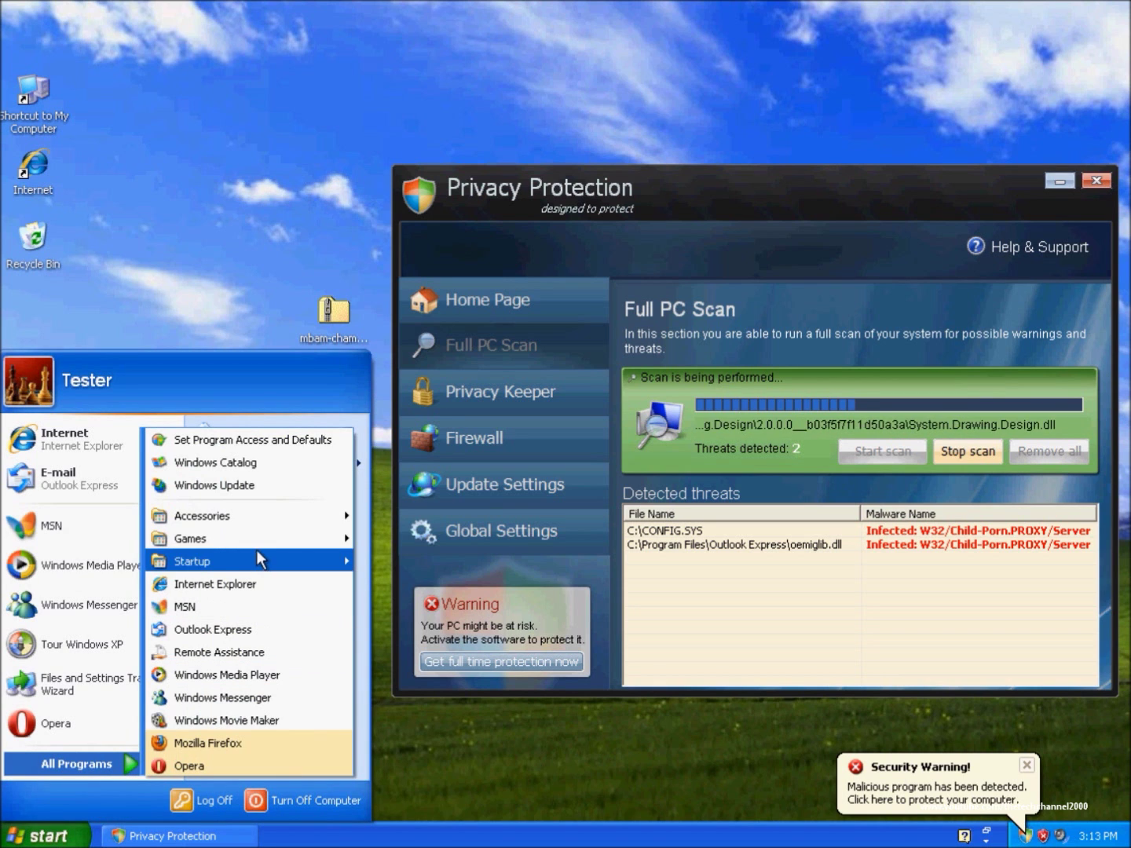
pyautogui.moveTo(190, 539)
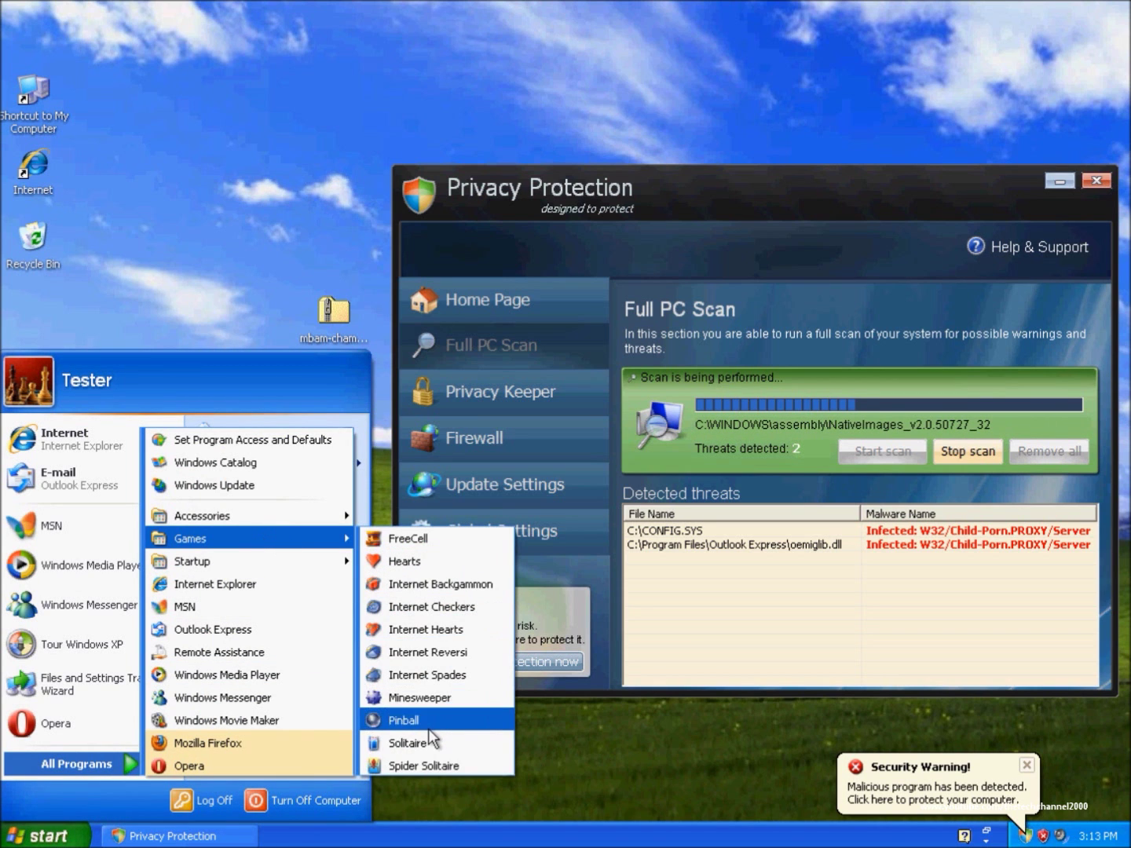
pyautogui.click(425, 745)
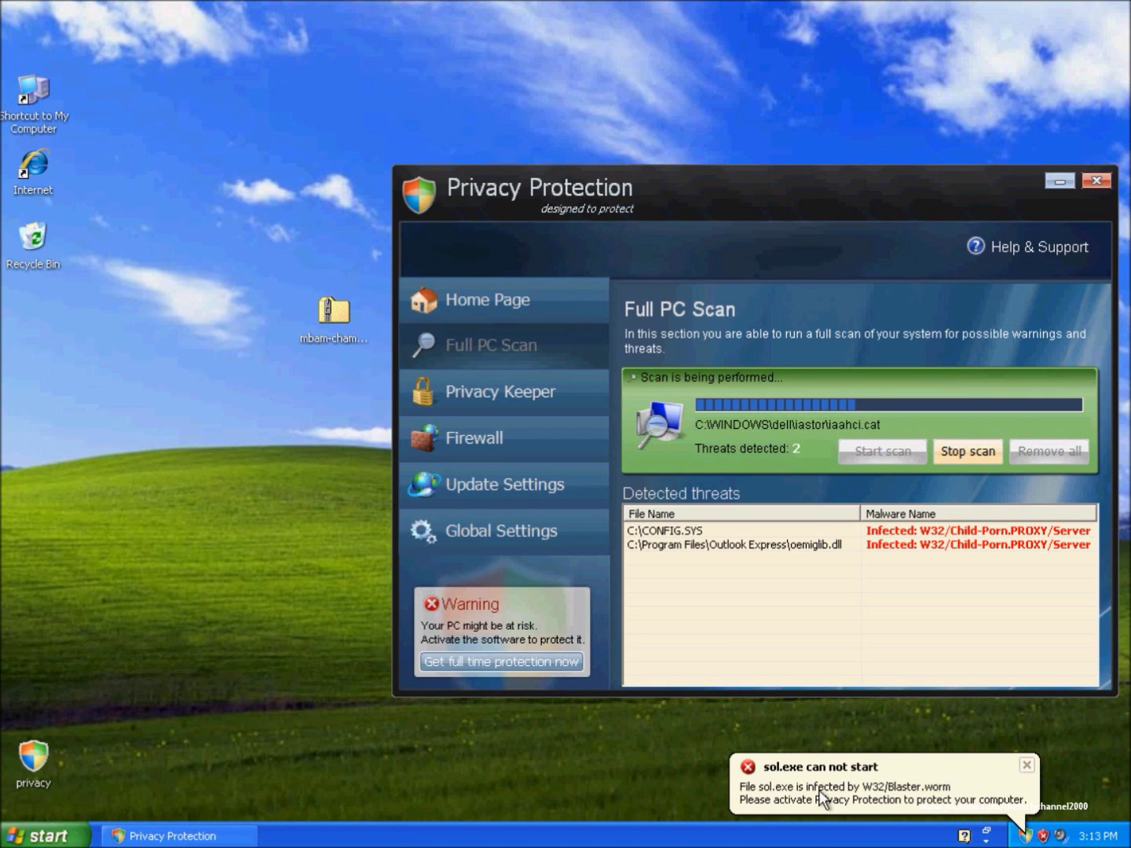
pyautogui.doubleClick(49, 178)
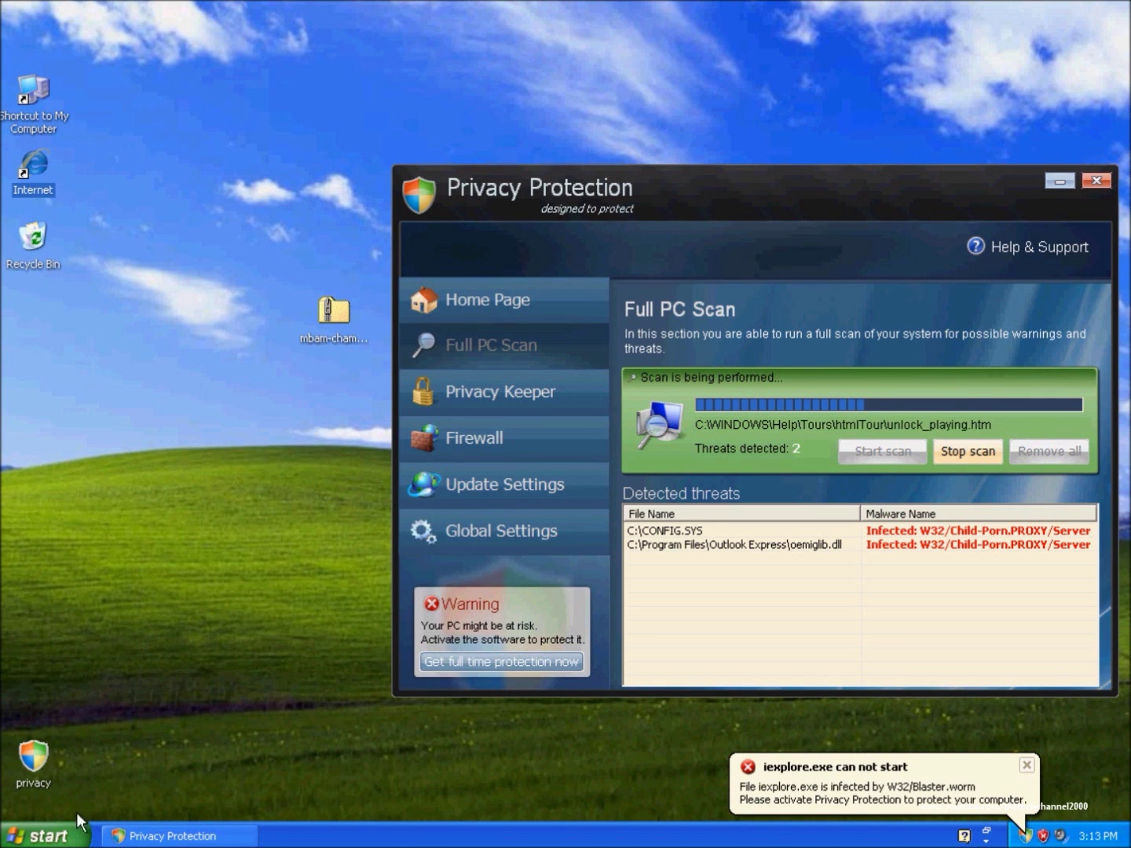
pyautogui.click(78, 834)
pyautogui.moveTo(78, 765)
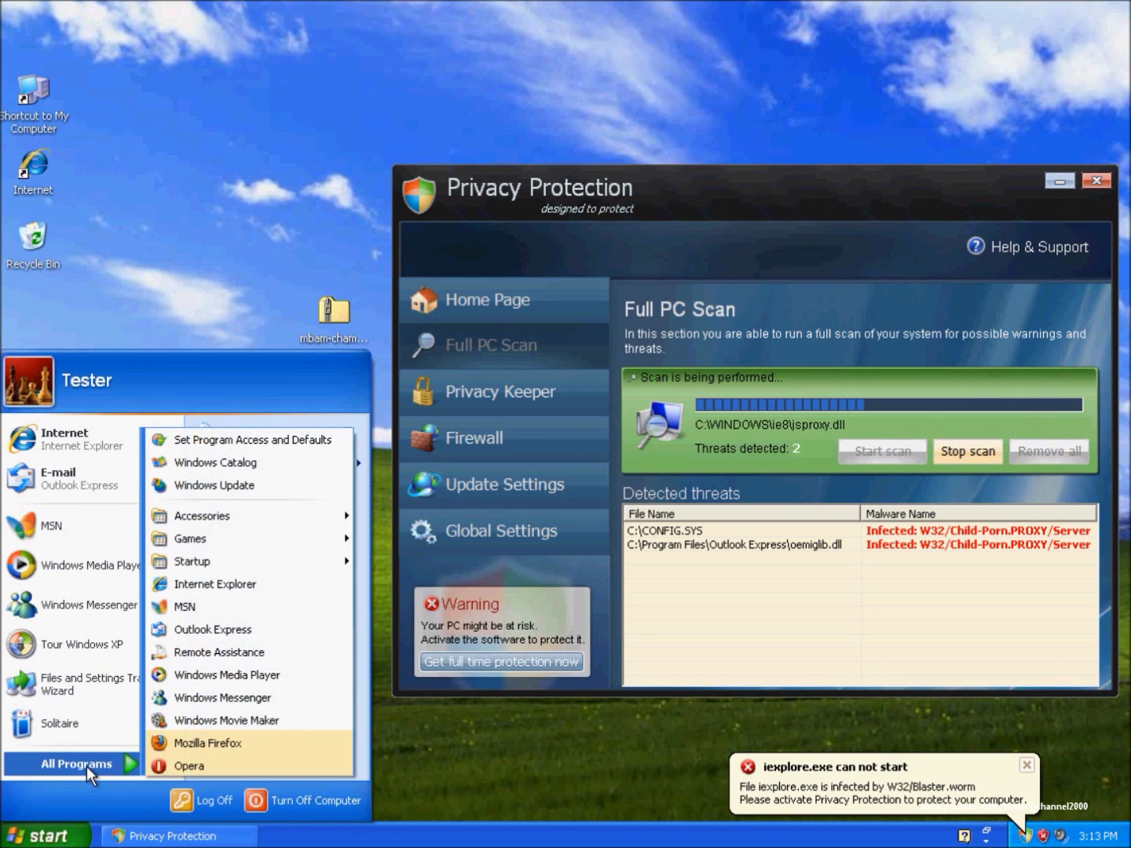
pyautogui.click(182, 750)
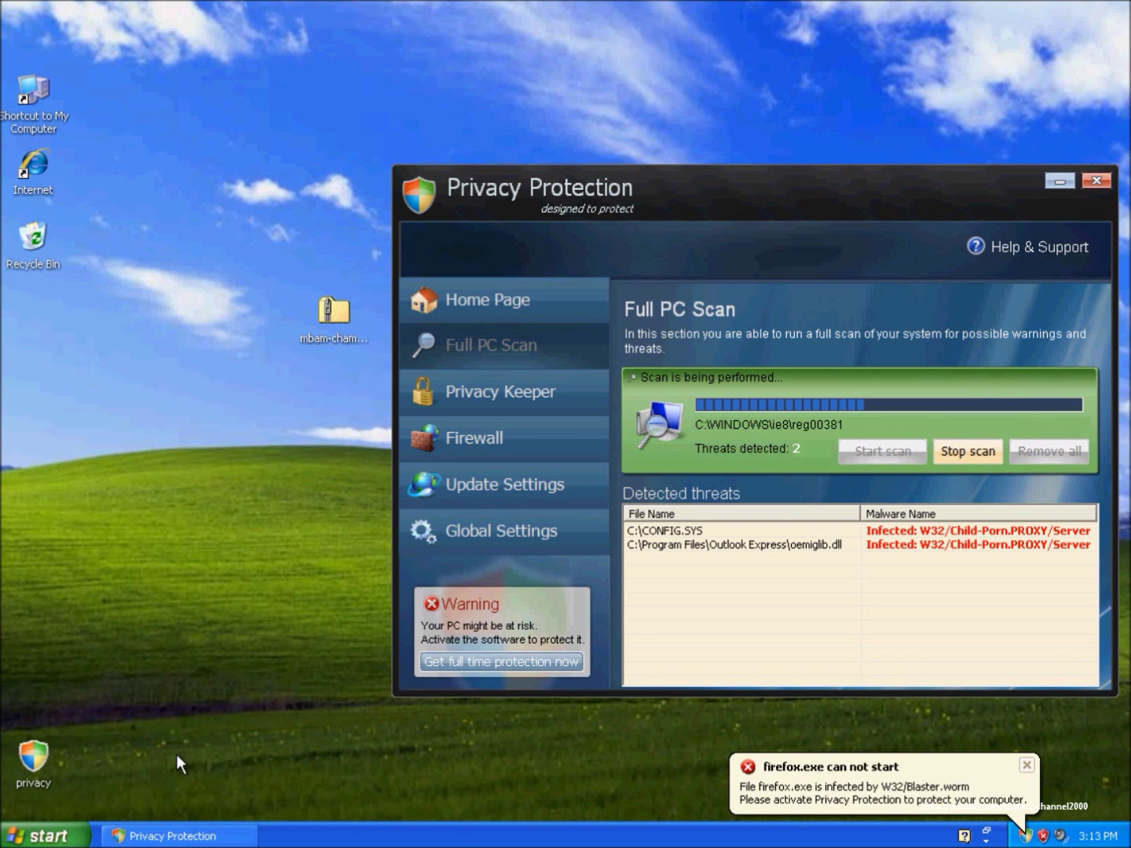
pyautogui.click(54, 835)
pyautogui.moveTo(76, 763)
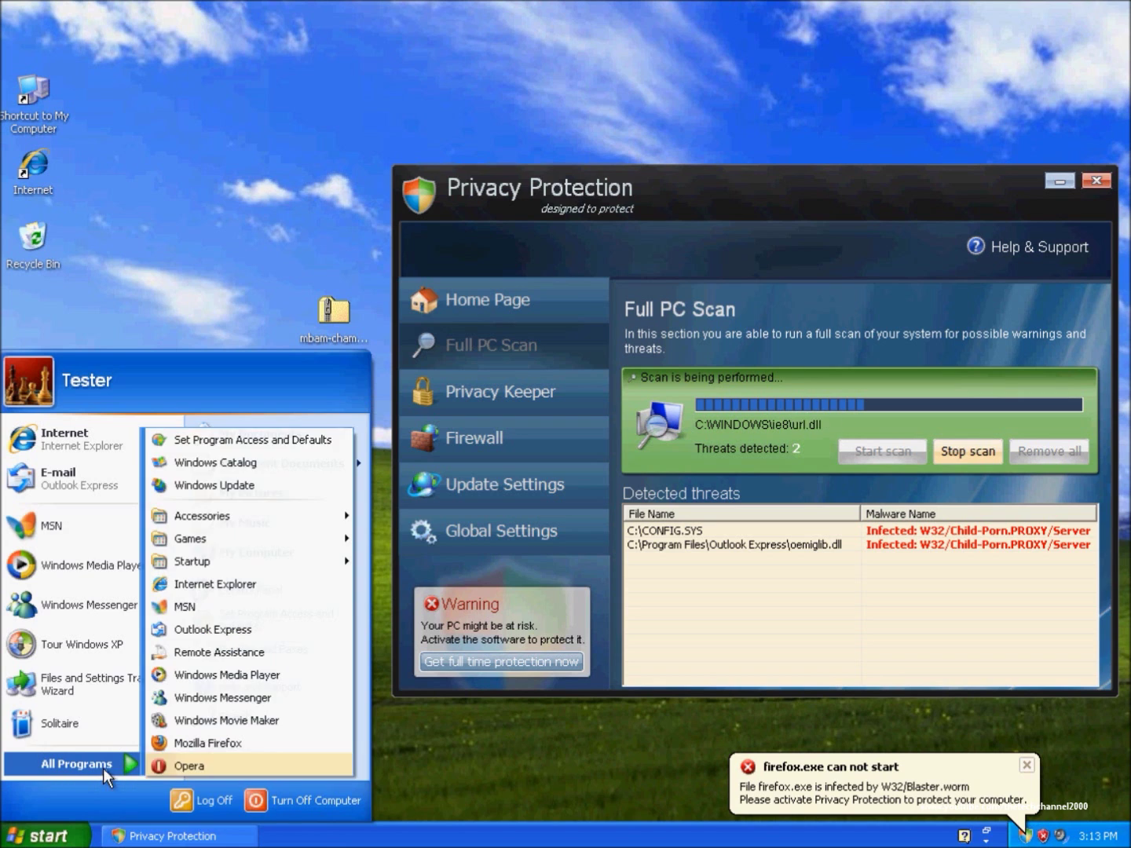
pyautogui.click(182, 768)
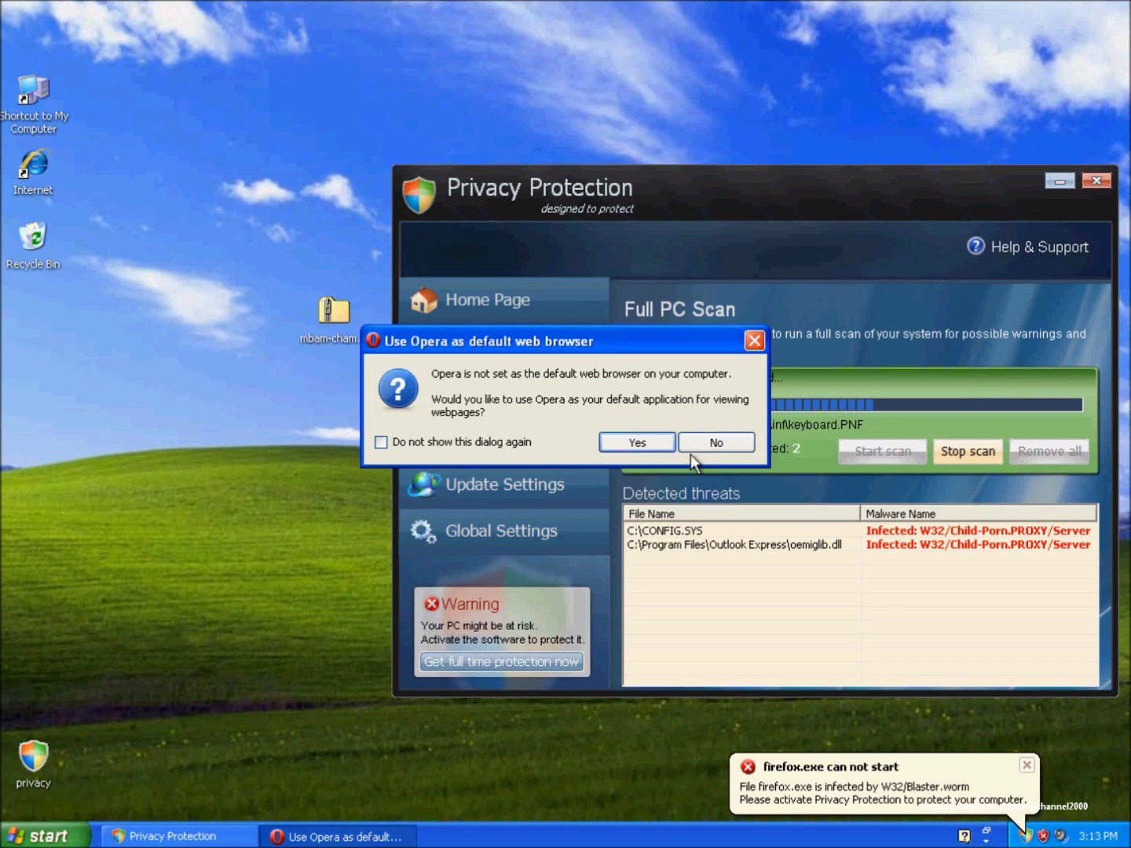
pyautogui.click(715, 439)
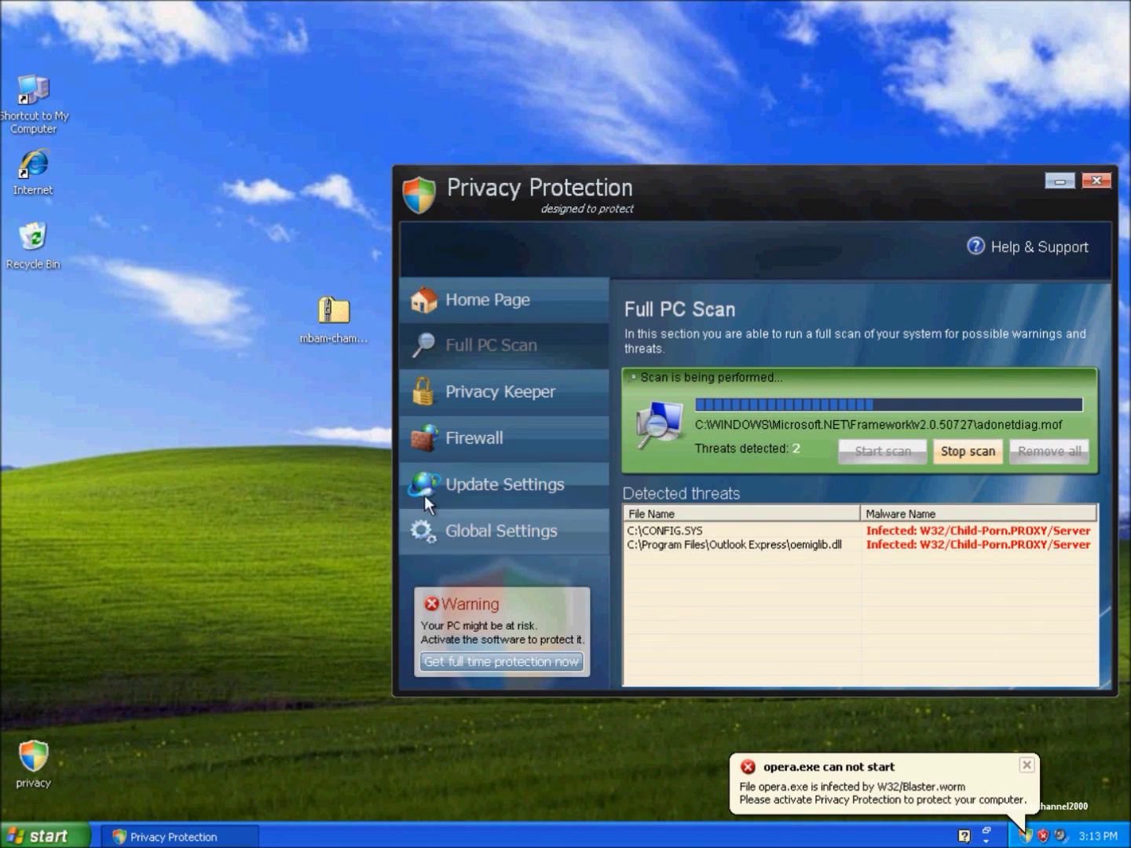
pyautogui.rightClick(334, 320)
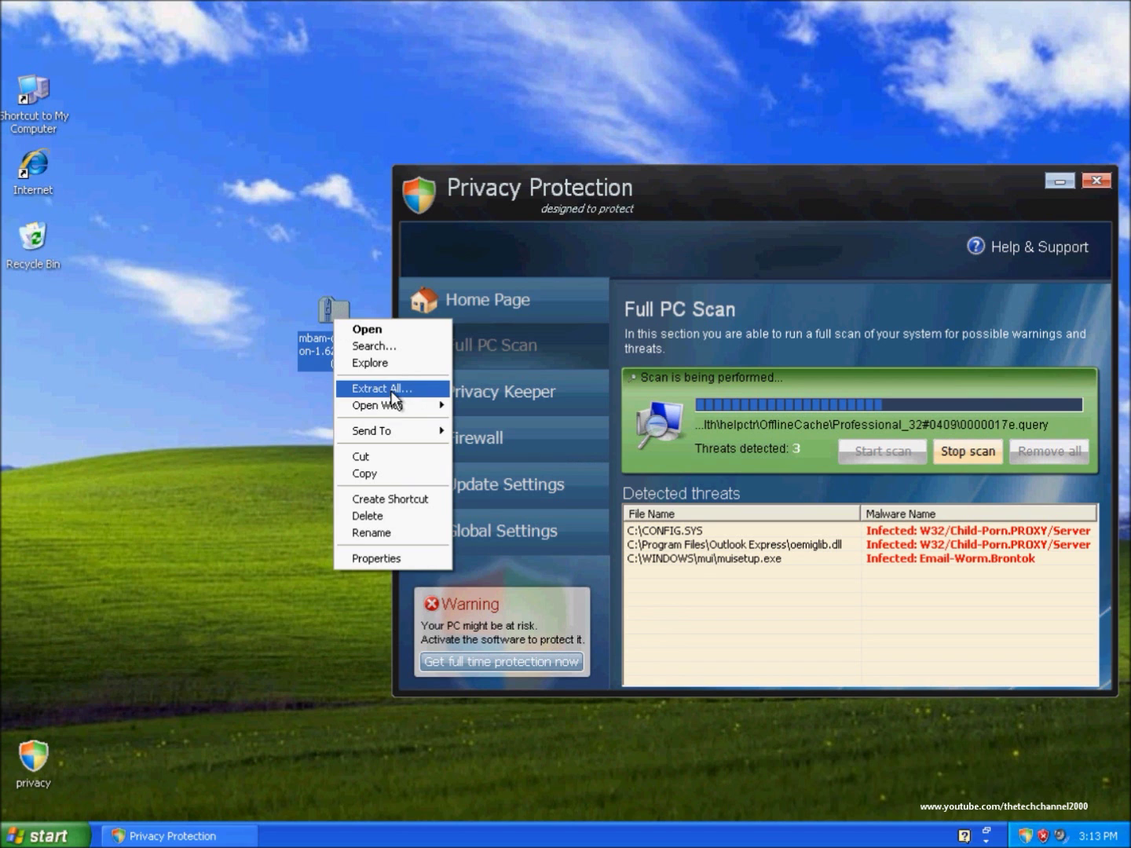
# Extract the Chameleon zip via Extract All and open the mbam-chameleon-1.62.1.1000 folder.
pyautogui.click(391, 391)
pyautogui.click(373, 447)
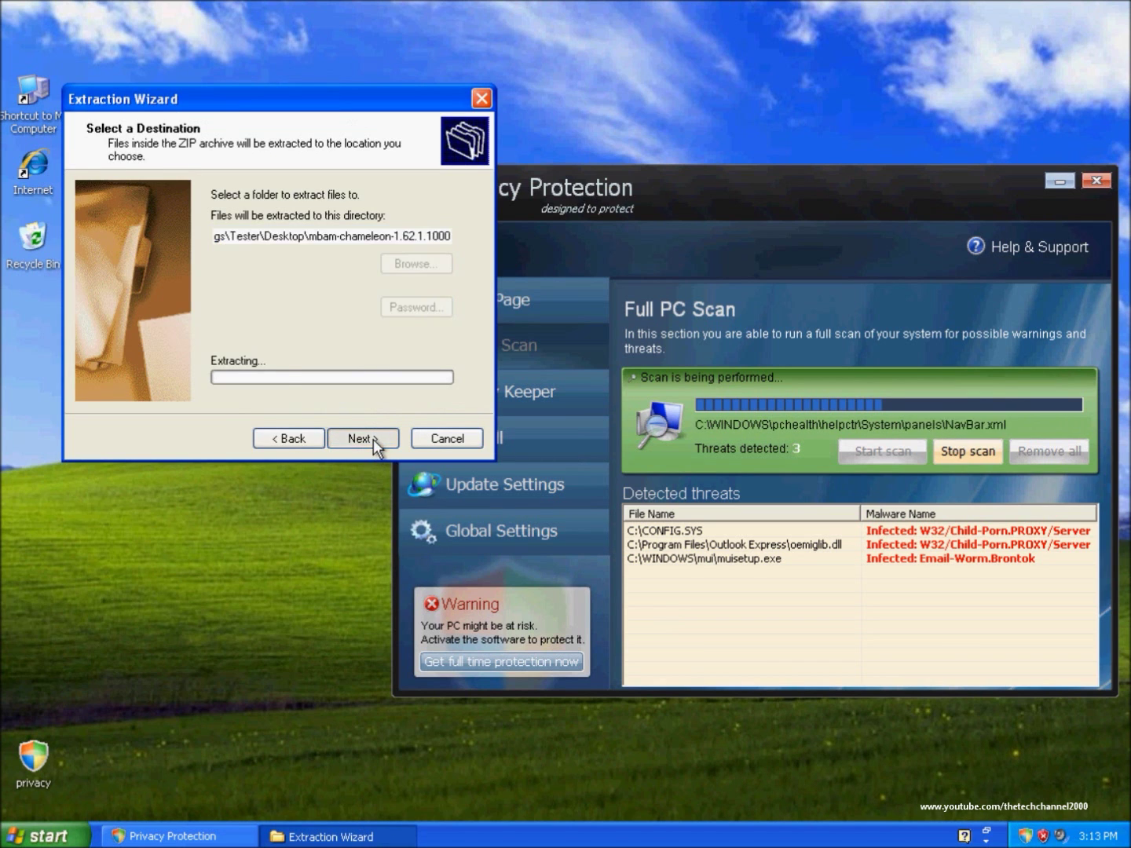
pyautogui.click(362, 438)
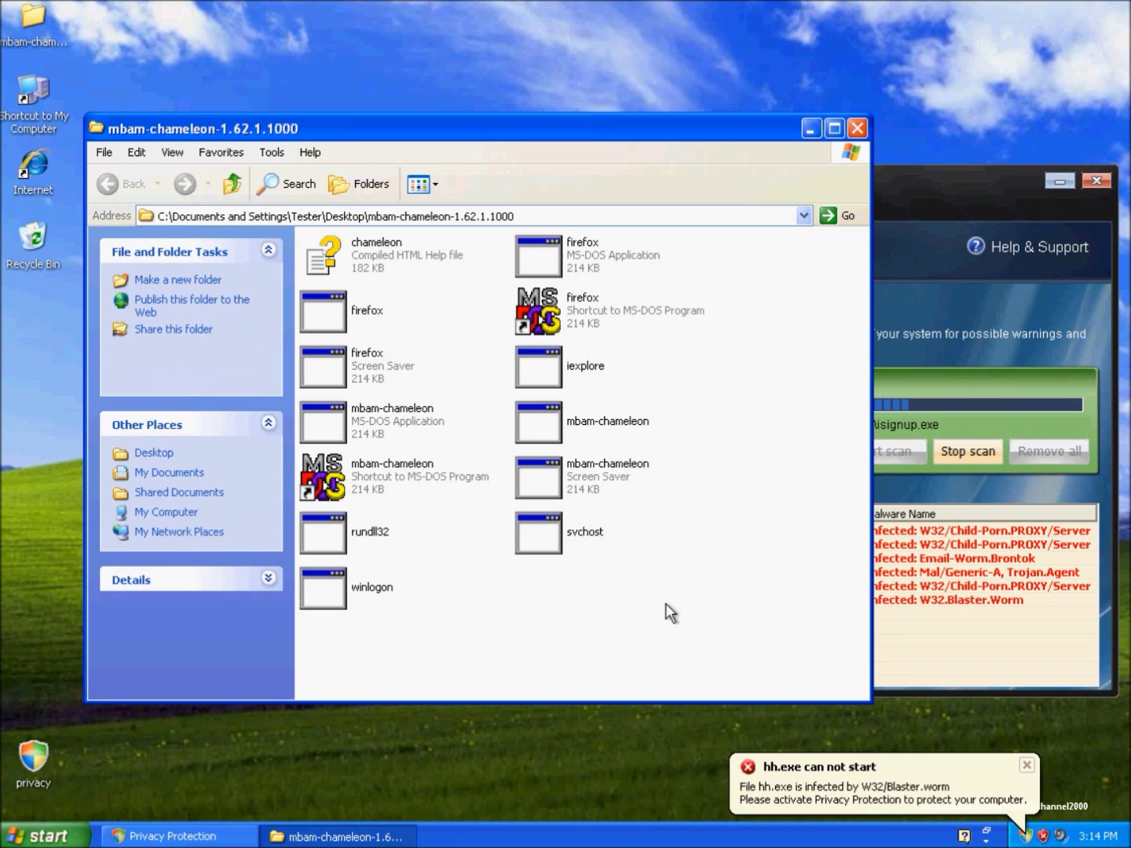
pyautogui.doubleClick(385, 374)
# Try the firefox, MS-DOS, iexplore, .exe and .scr Chameleon launchers, each blocked by the fake alert.
pyautogui.click(618, 433)
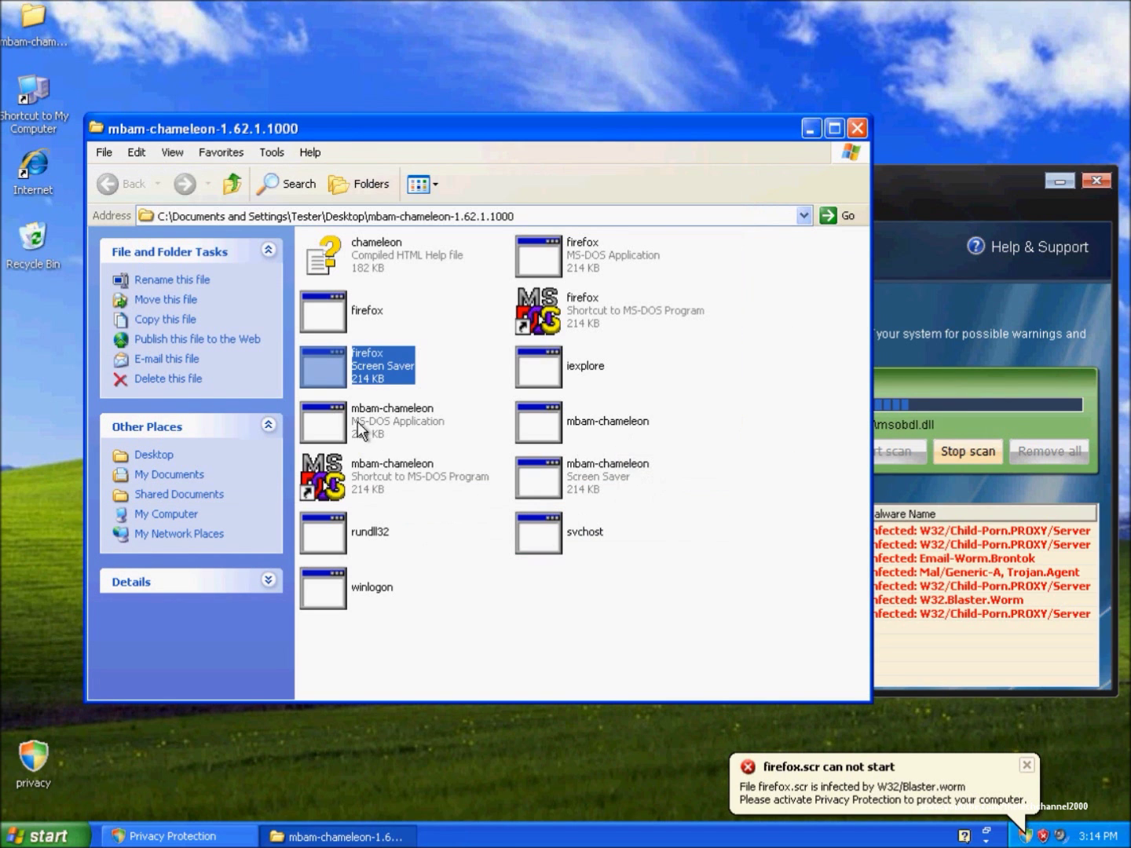
pyautogui.doubleClick(358, 421)
pyautogui.click(624, 439)
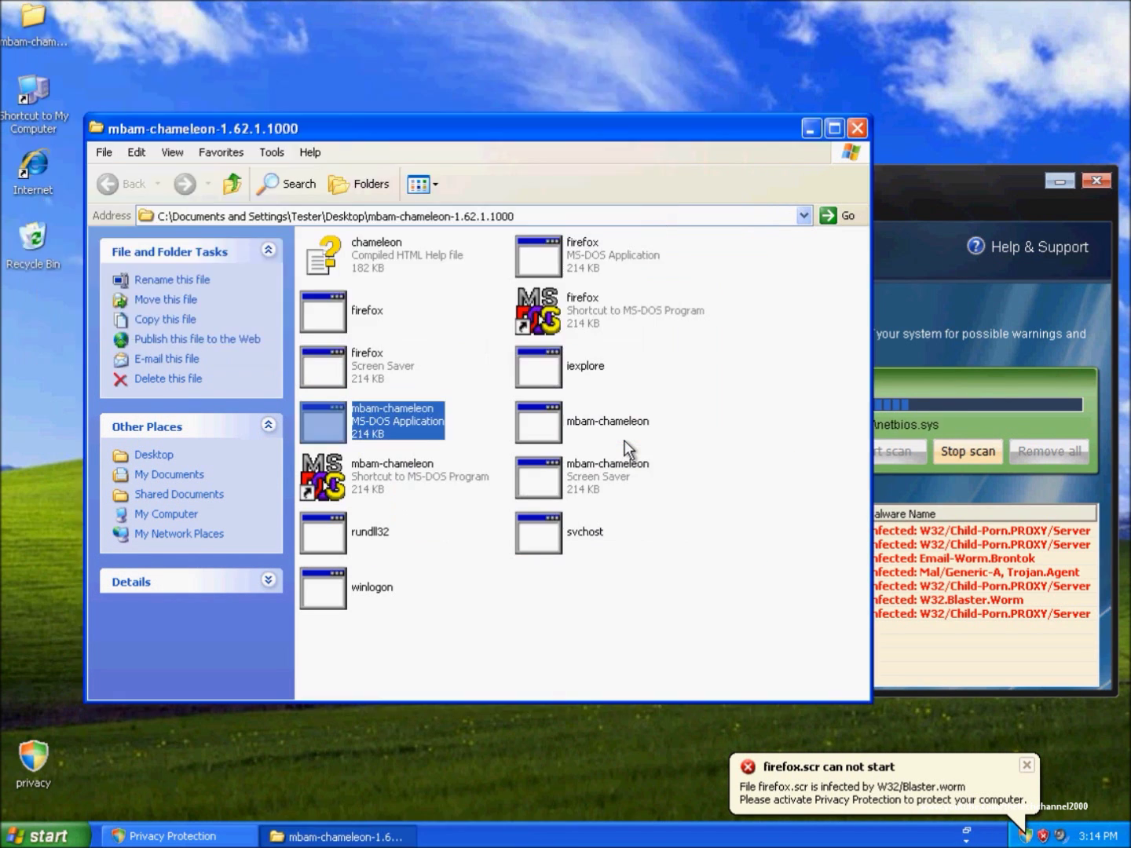
pyautogui.doubleClick(601, 371)
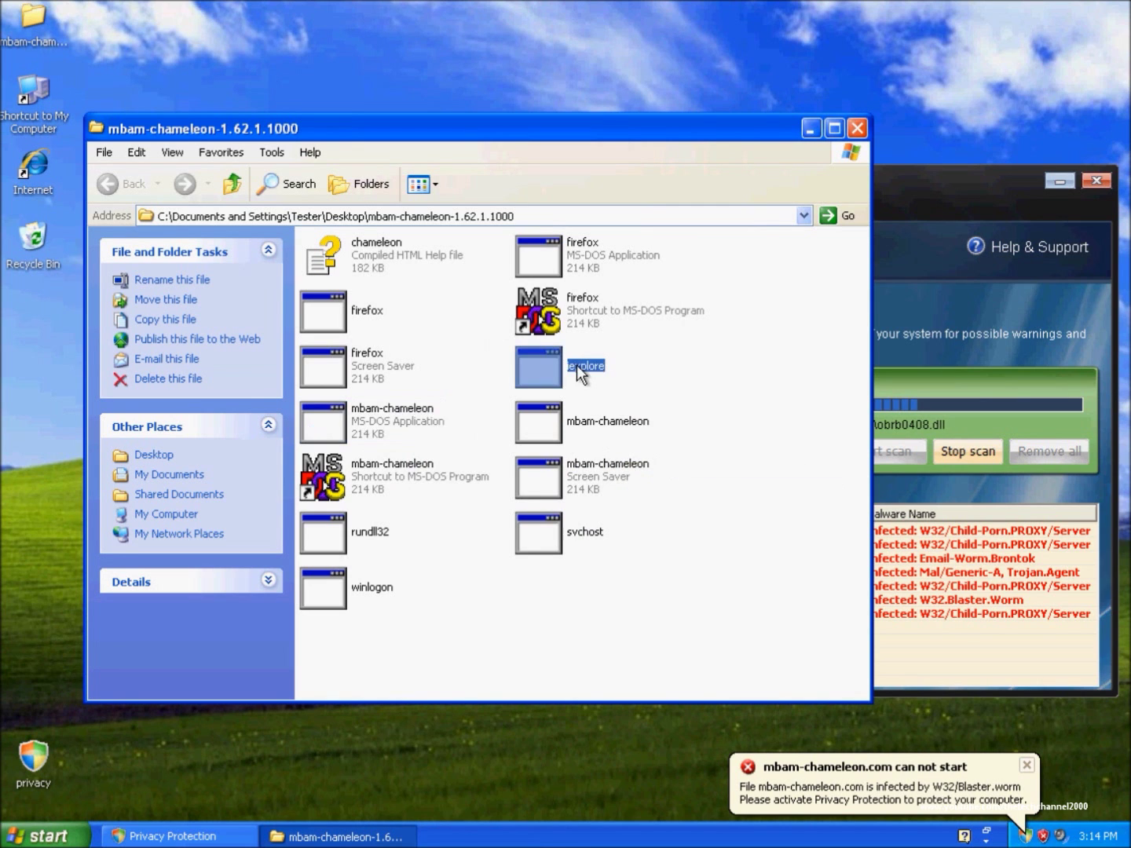
pyautogui.click(611, 435)
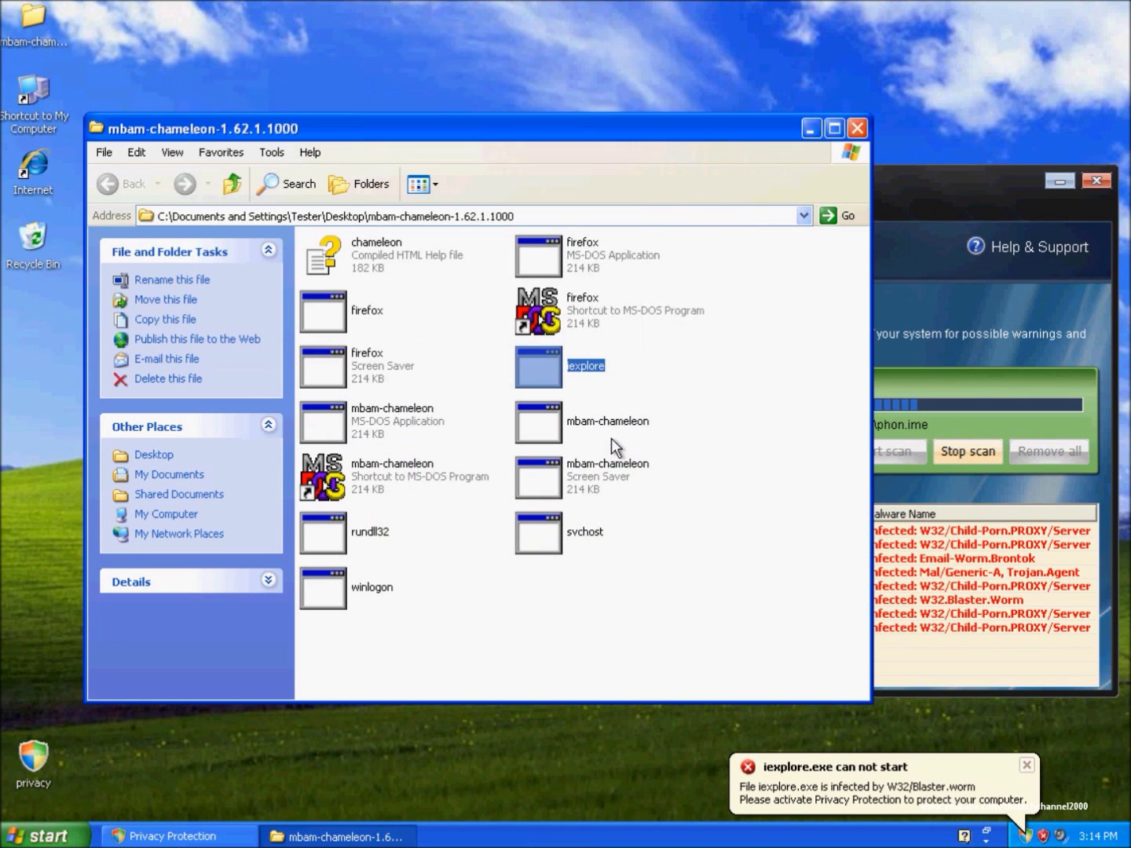
pyautogui.doubleClick(605, 423)
pyautogui.click(604, 428)
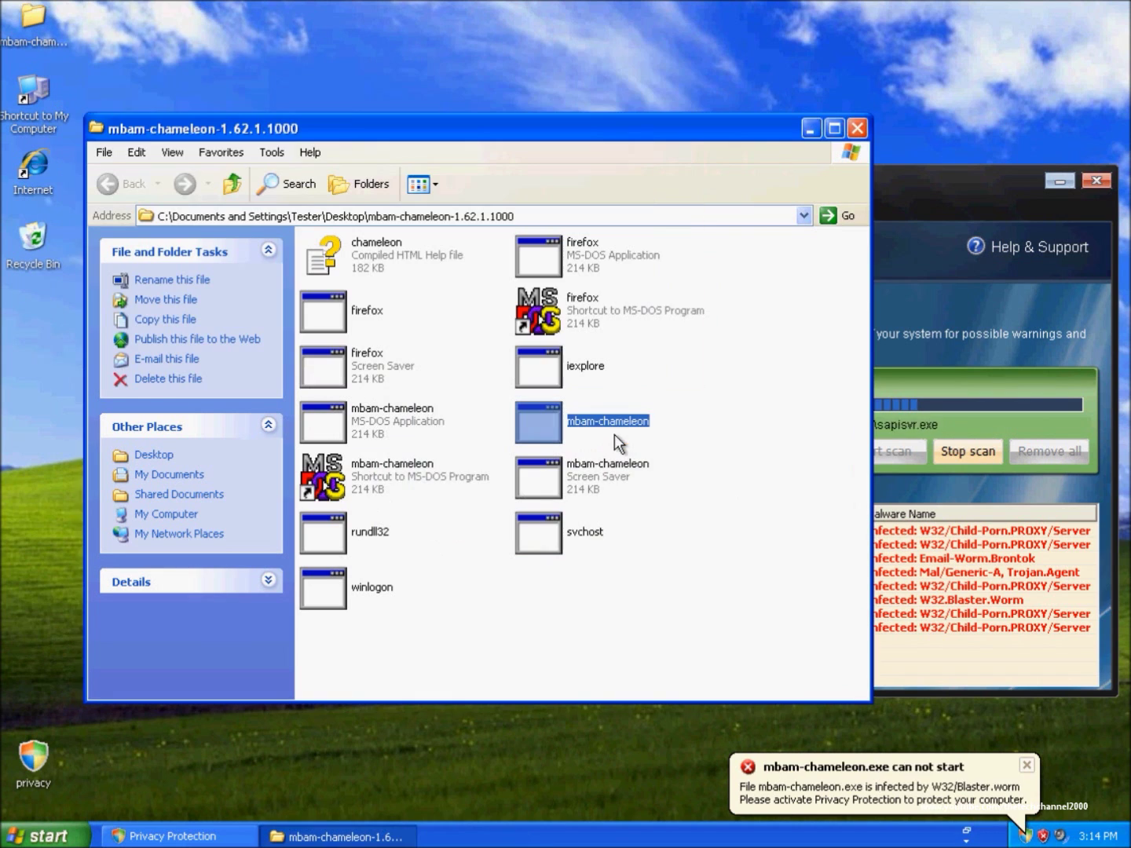
pyautogui.doubleClick(603, 459)
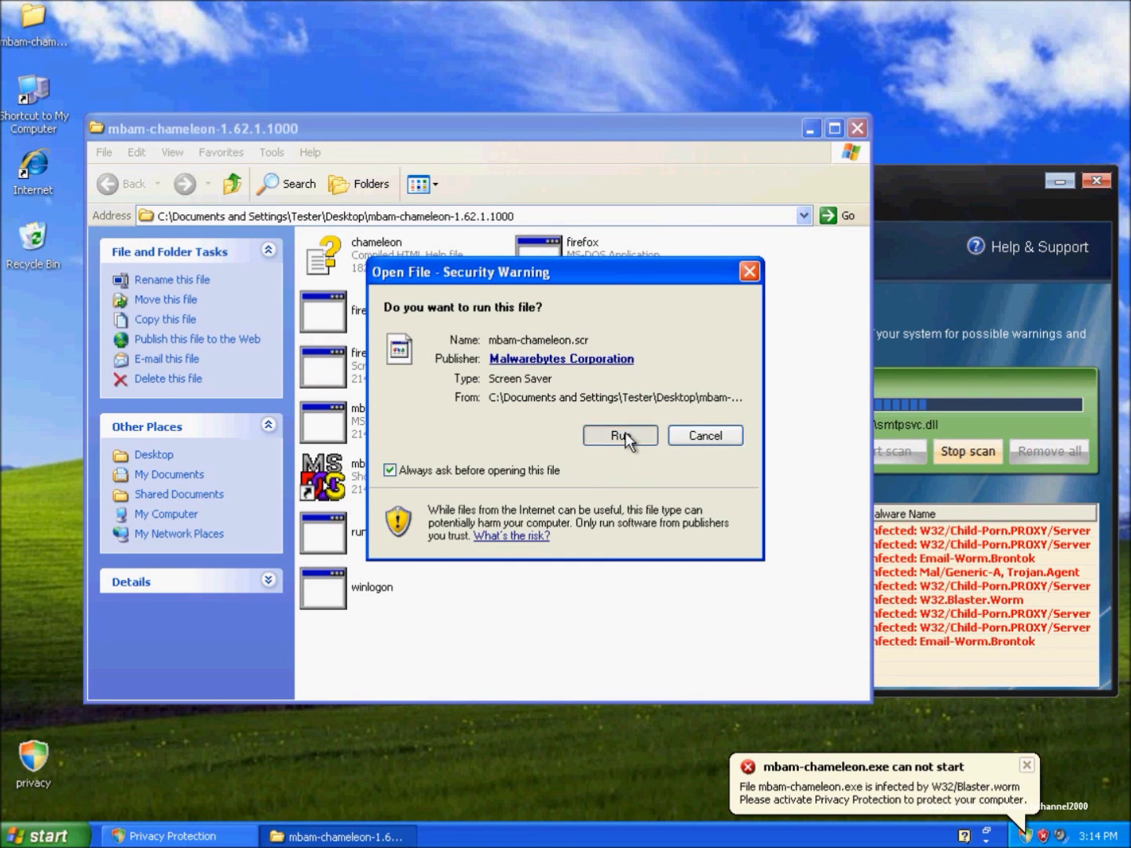
pyautogui.click(625, 433)
# Run the svchost.exe copy of Chameleon successfully and let its console continue past the prompt.
pyautogui.doubleClick(583, 531)
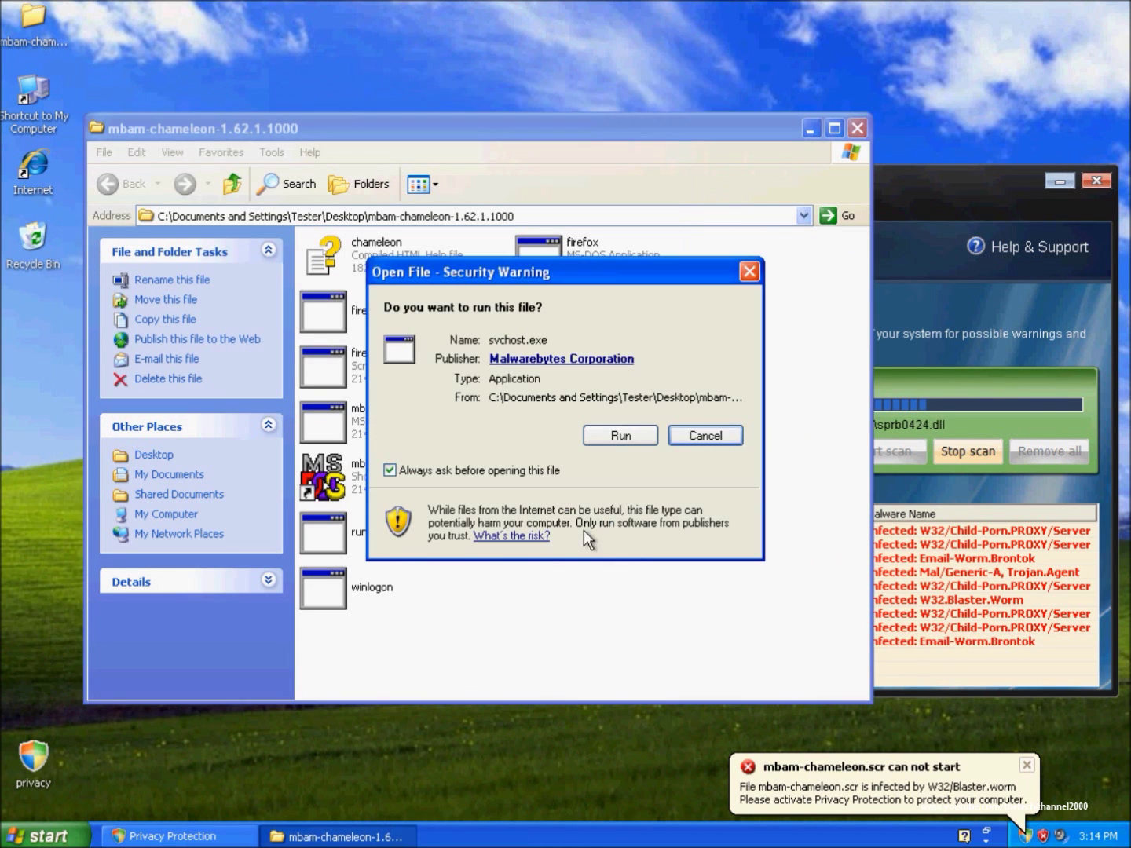
pyautogui.click(622, 433)
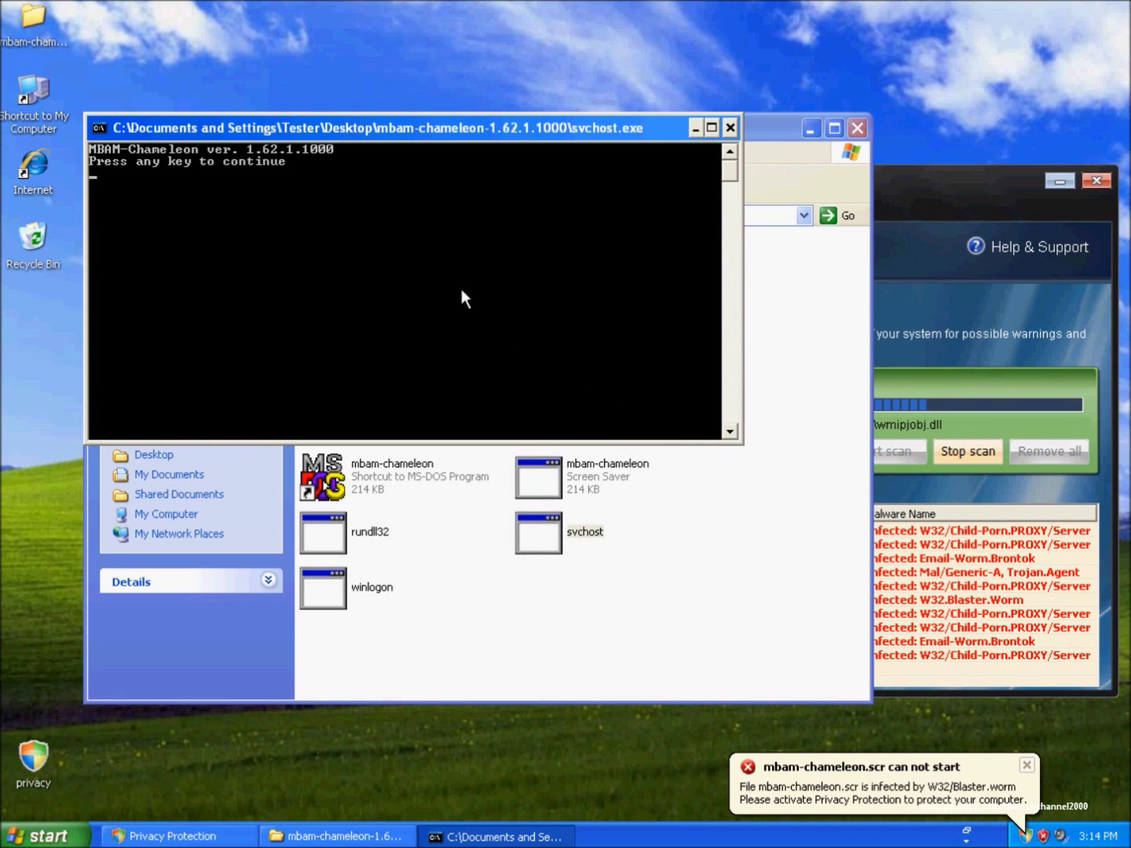
pyautogui.press('Return')
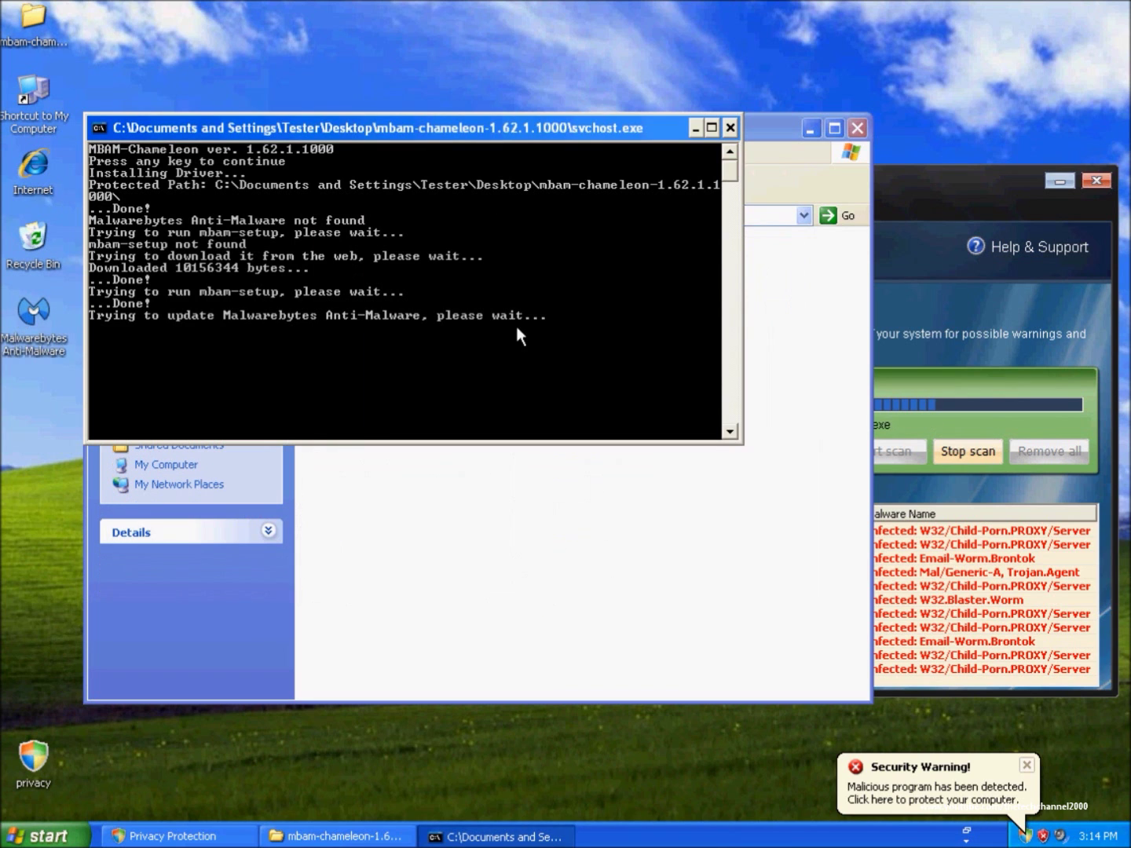
# Let Chameleon install and update Malwarebytes, confirm the database update, and launch Malwarebytes Anti-Malware.
pyautogui.click(958, 187)
pyautogui.click(1097, 183)
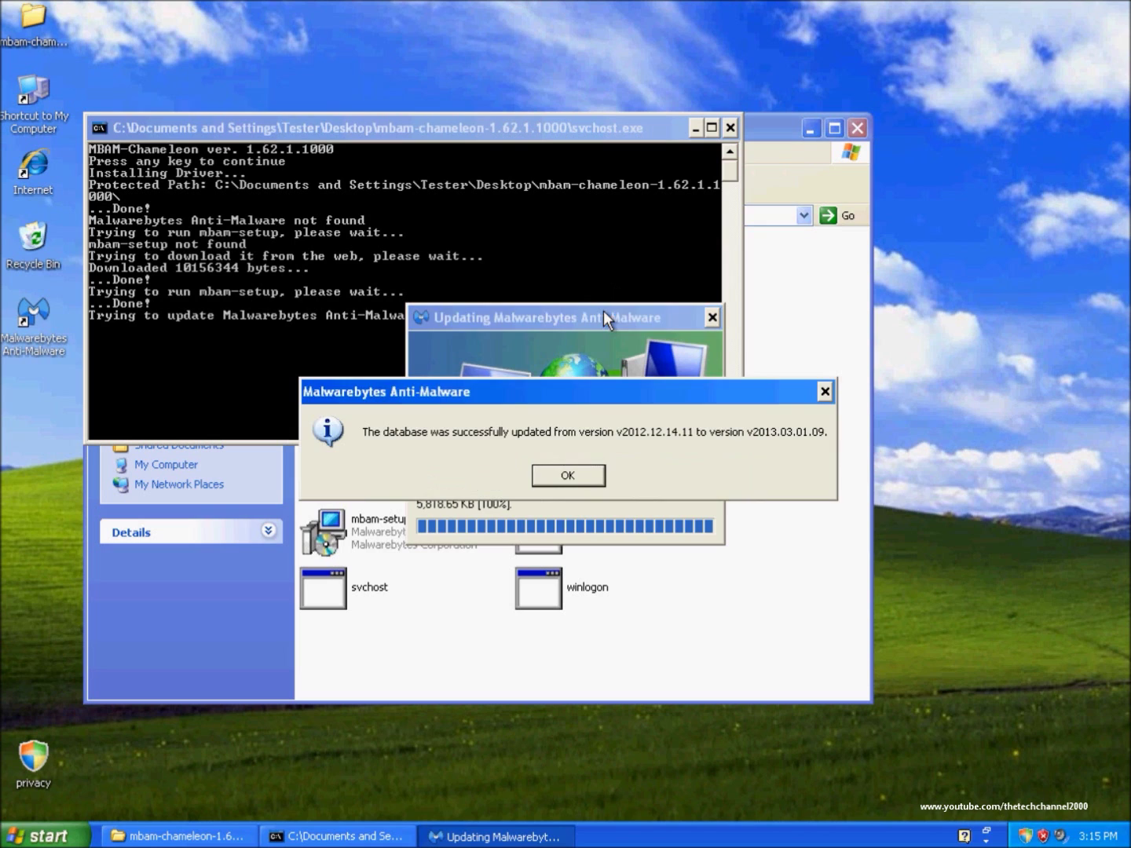
pyautogui.click(577, 474)
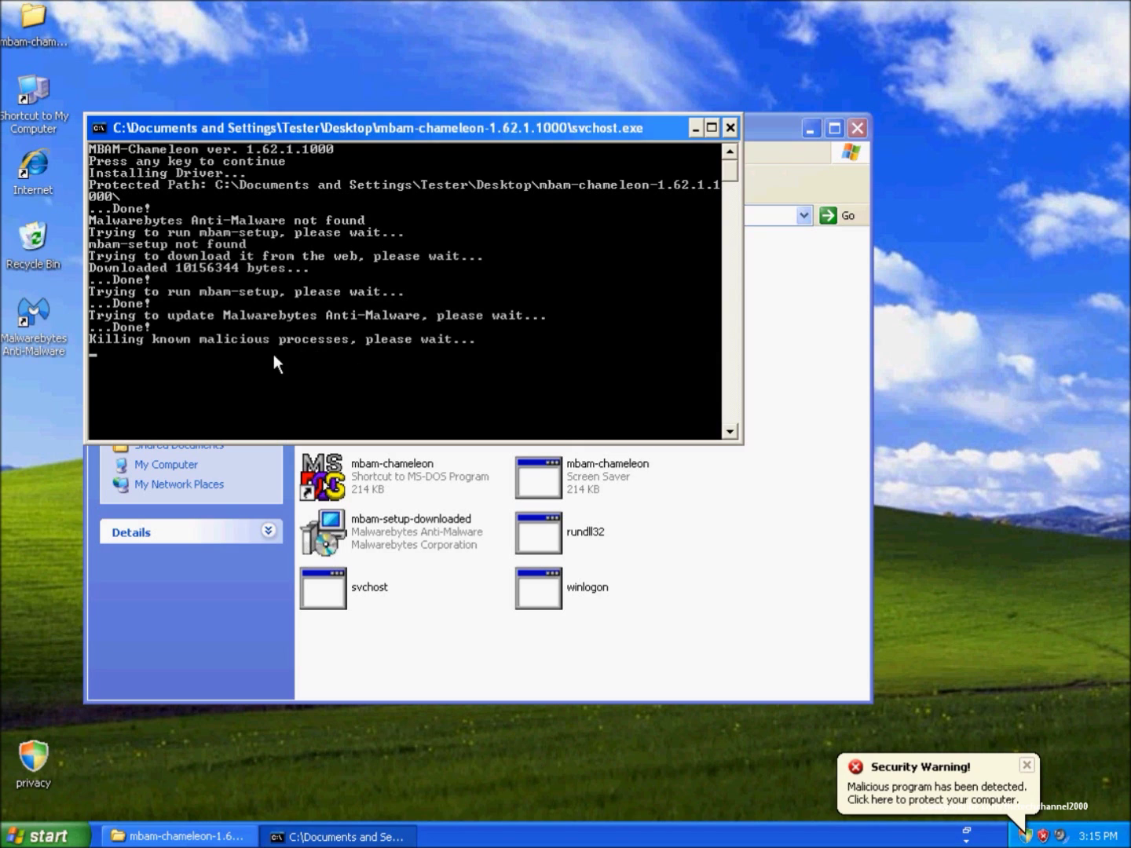
pyautogui.doubleClick(33, 325)
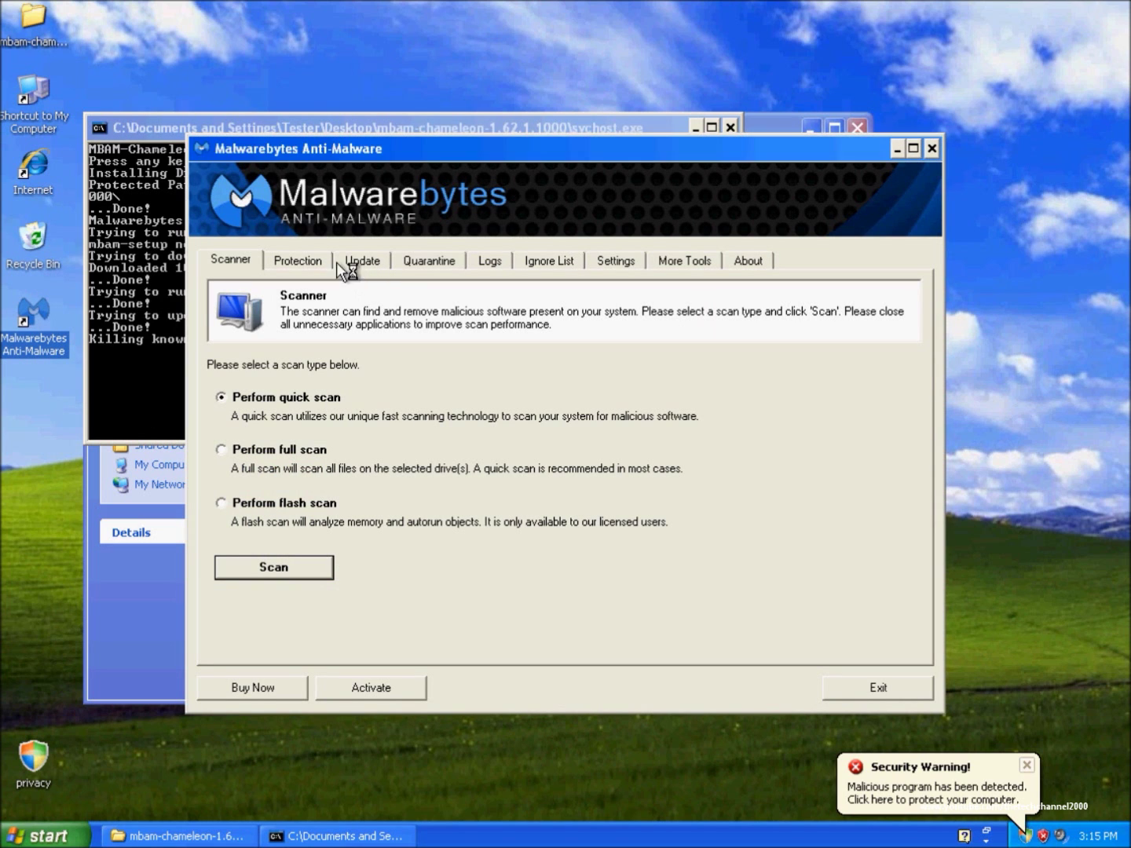
# Run a Malwarebytes full scan of drive C:\, which detects 9 objects.
pyautogui.moveTo(384, 155); pyautogui.dragTo(366, 154)
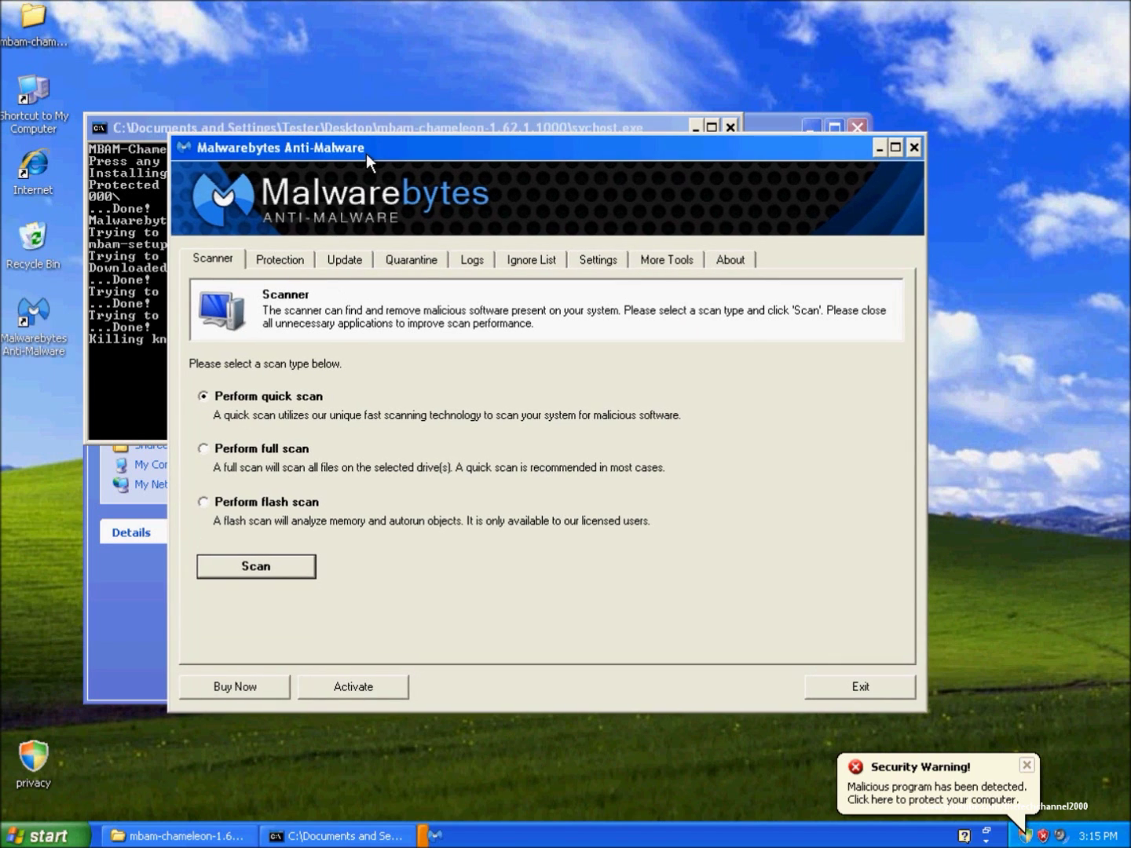
pyautogui.click(212, 452)
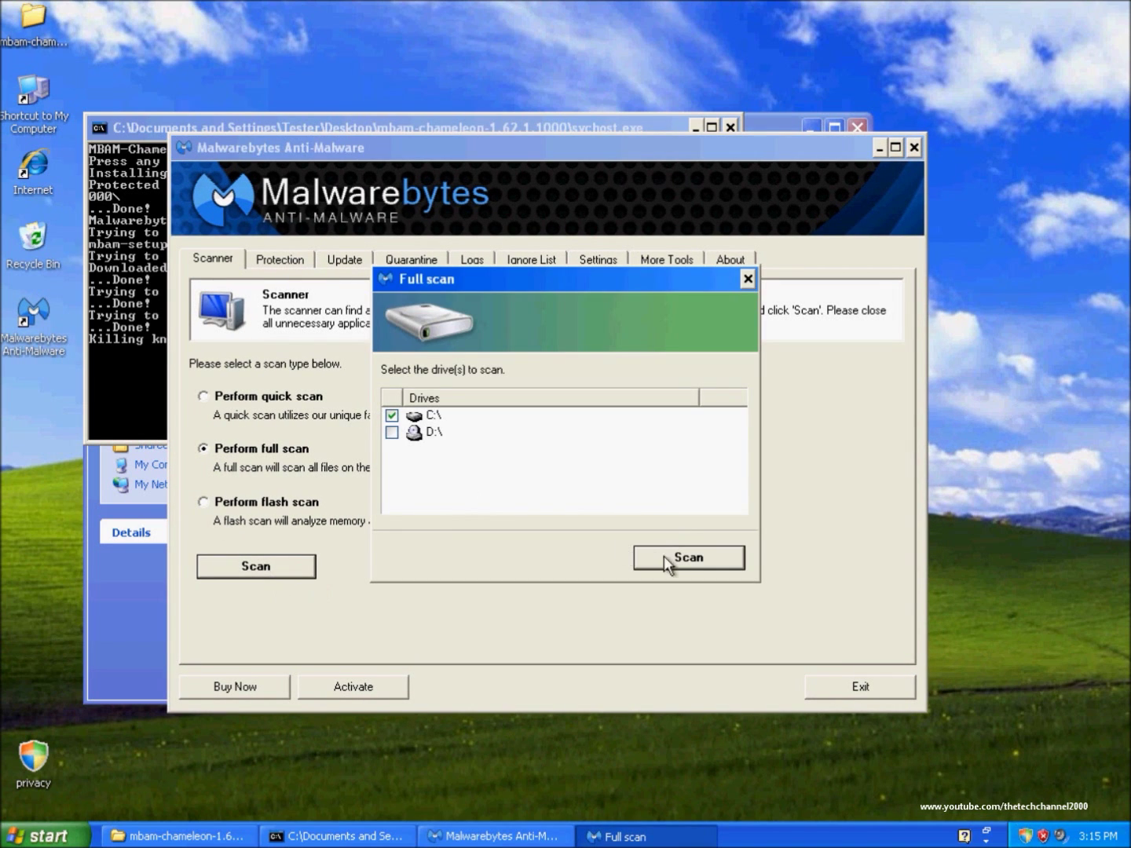
pyautogui.click(667, 559)
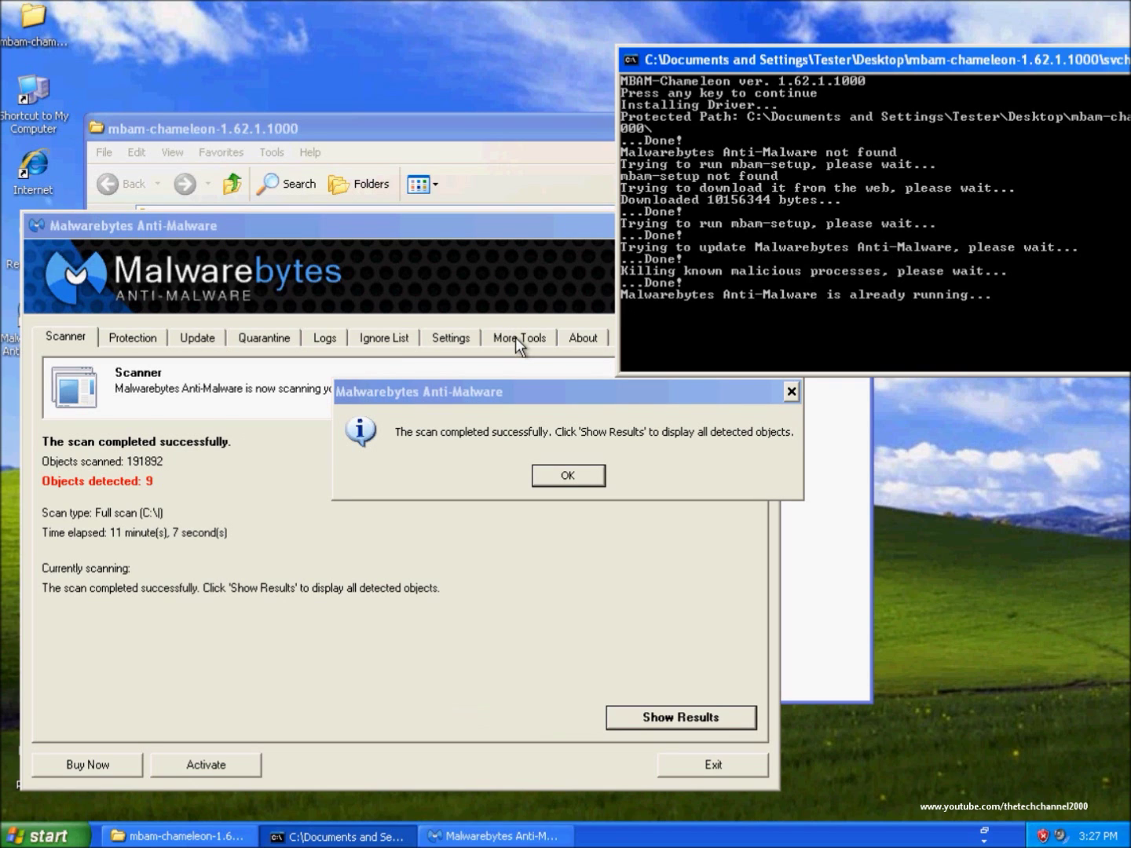
# Remove all 9 detected objects, close the scan log, and restart Windows to finish removal.
pyautogui.click(569, 474)
pyautogui.click(647, 715)
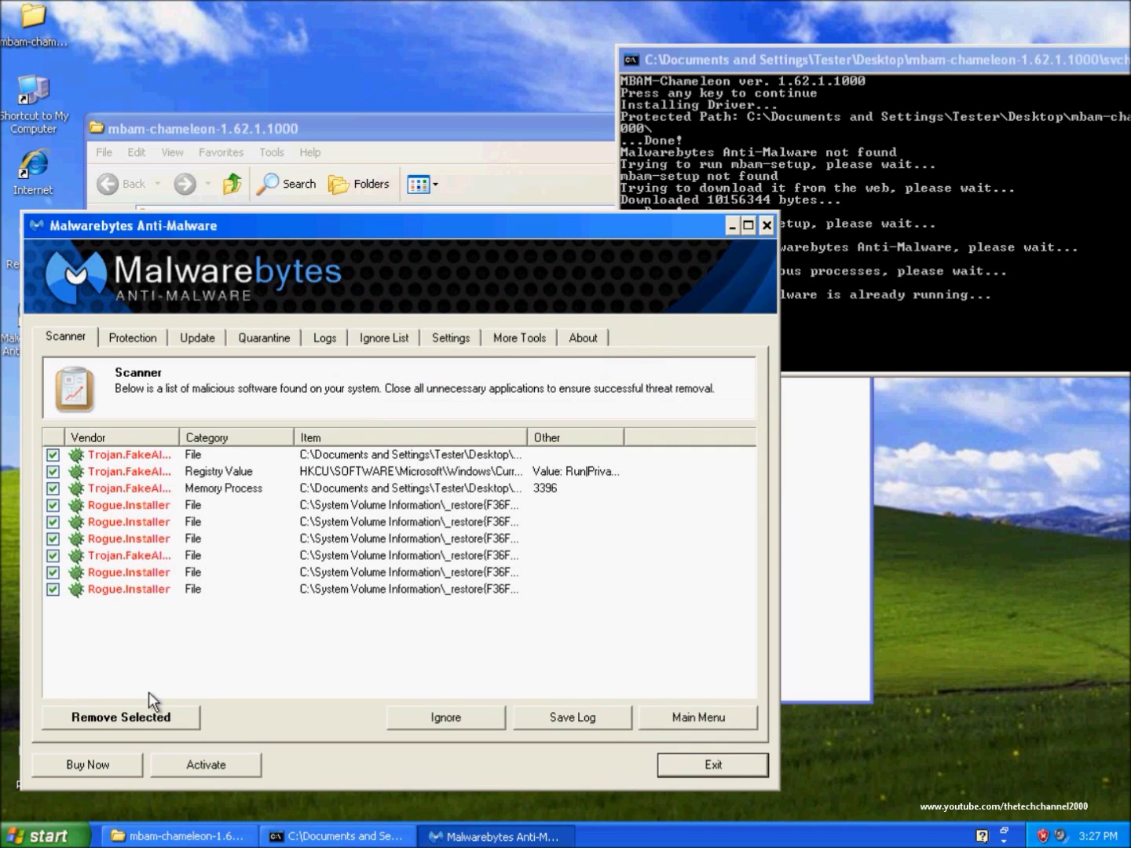
pyautogui.click(147, 715)
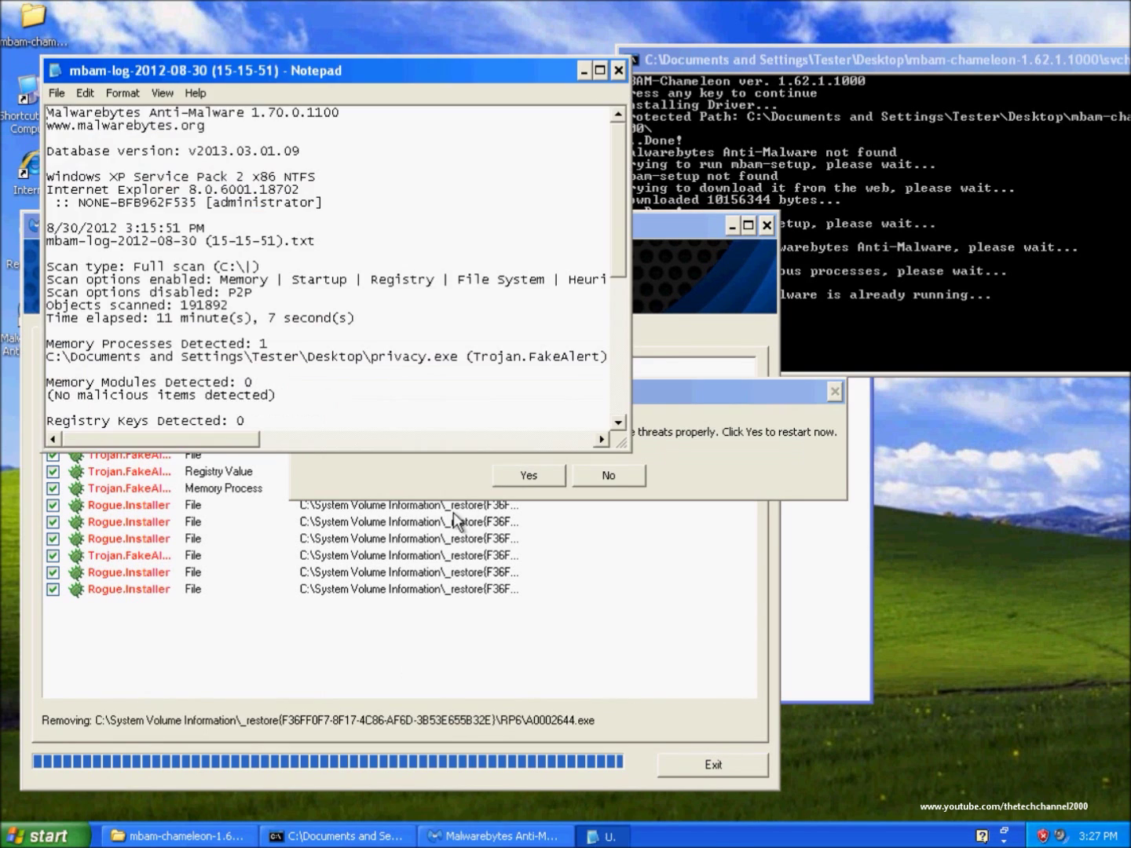
pyautogui.click(618, 71)
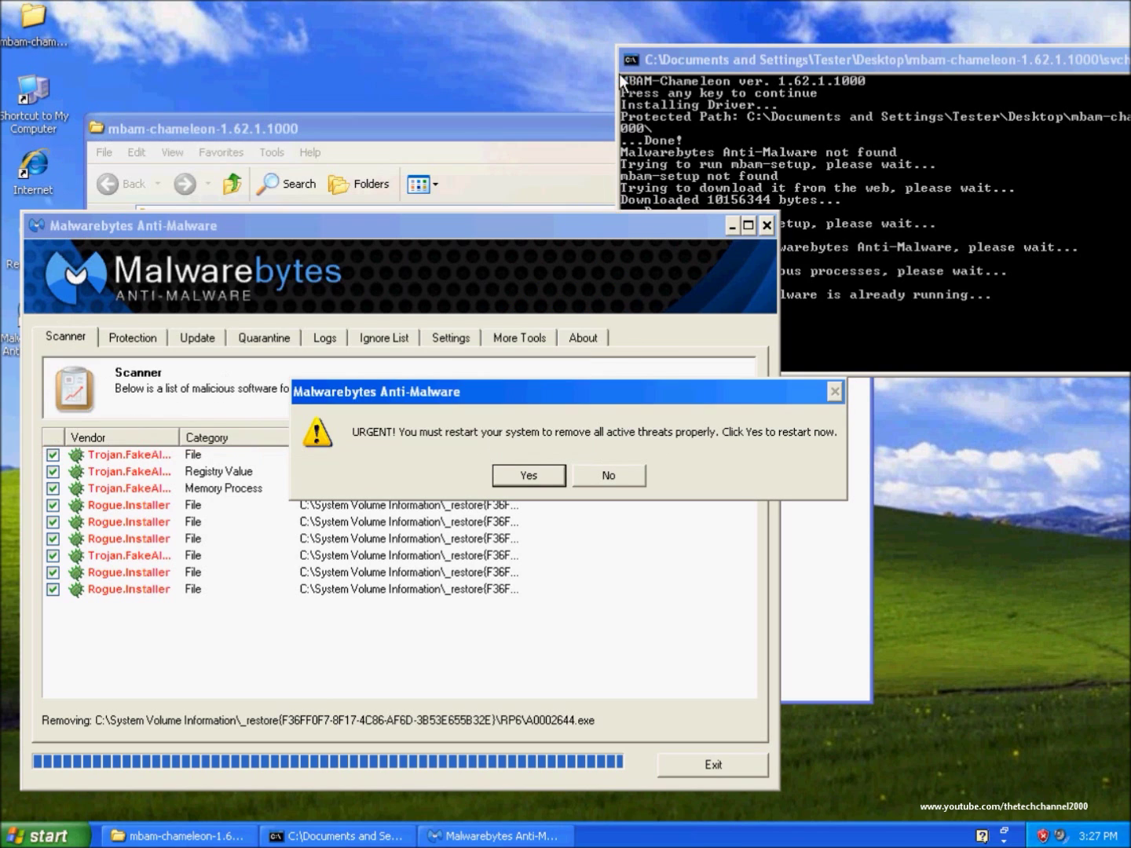
pyautogui.click(534, 477)
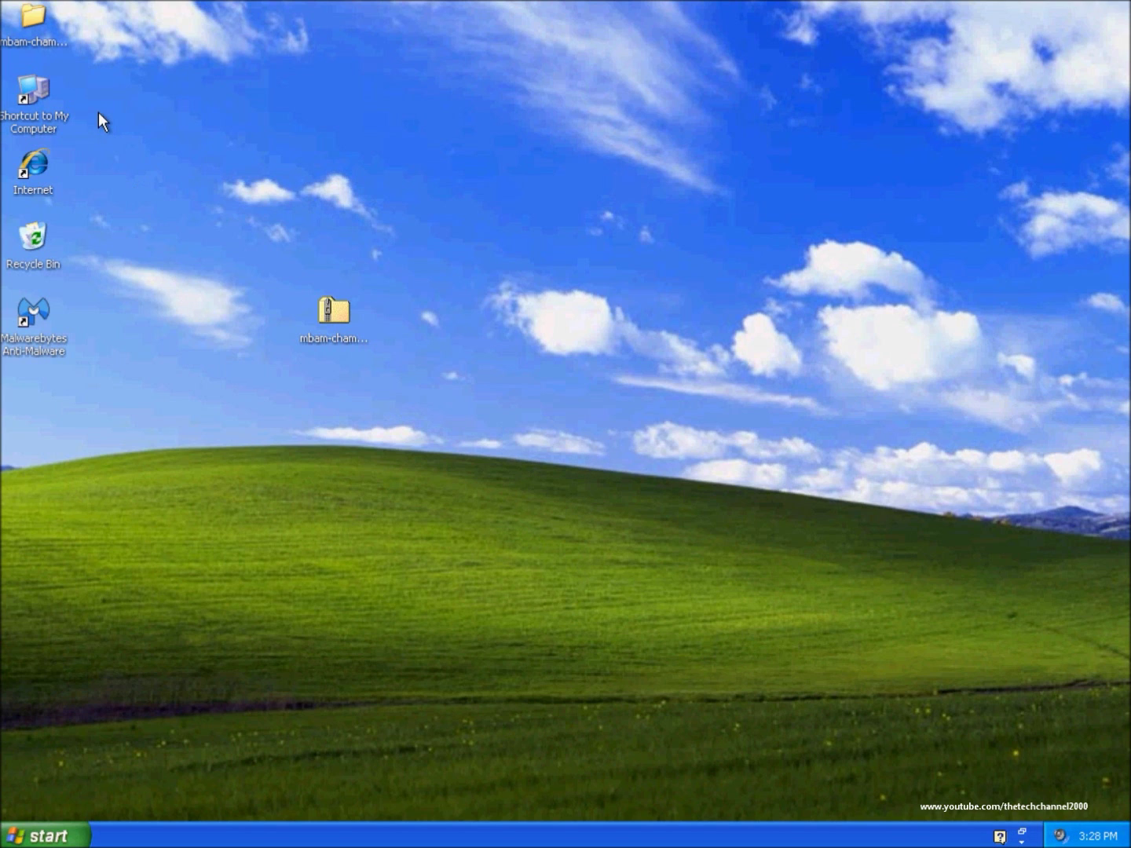
pyautogui.doubleClick(40, 45)
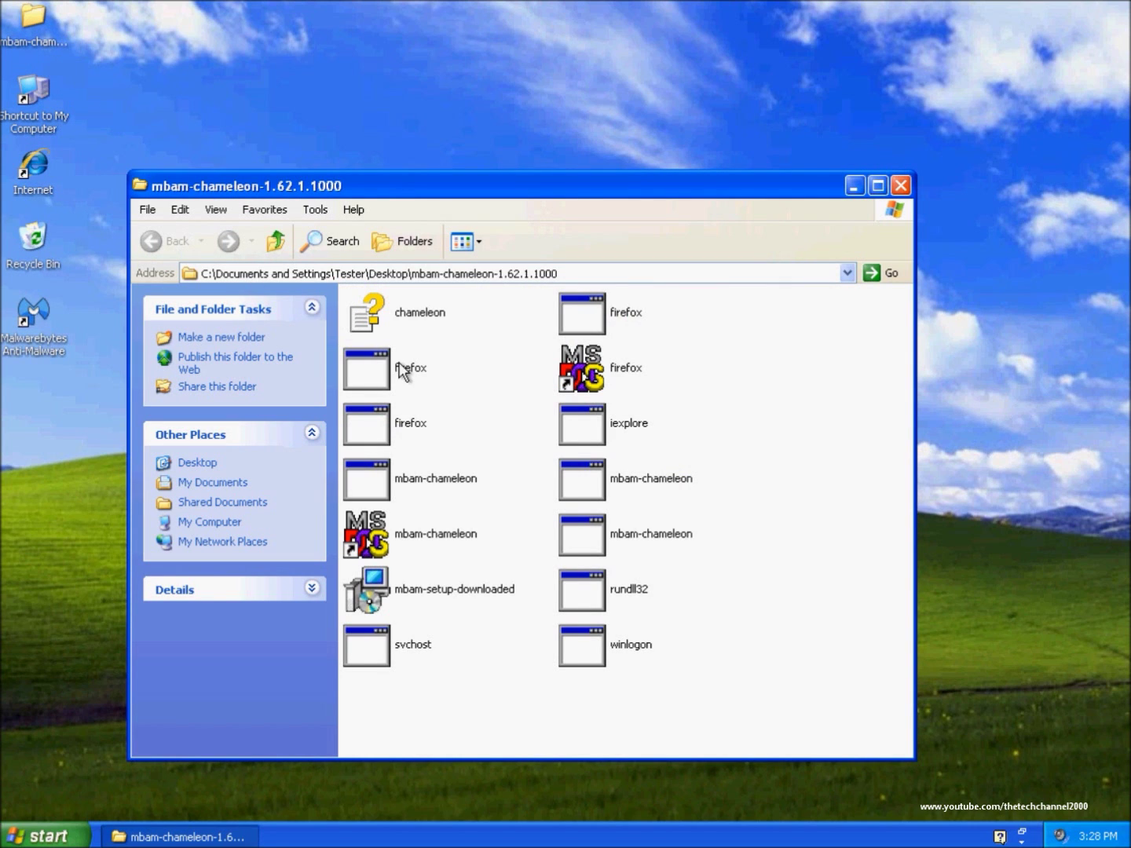
pyautogui.click(404, 371)
pyautogui.click(423, 429)
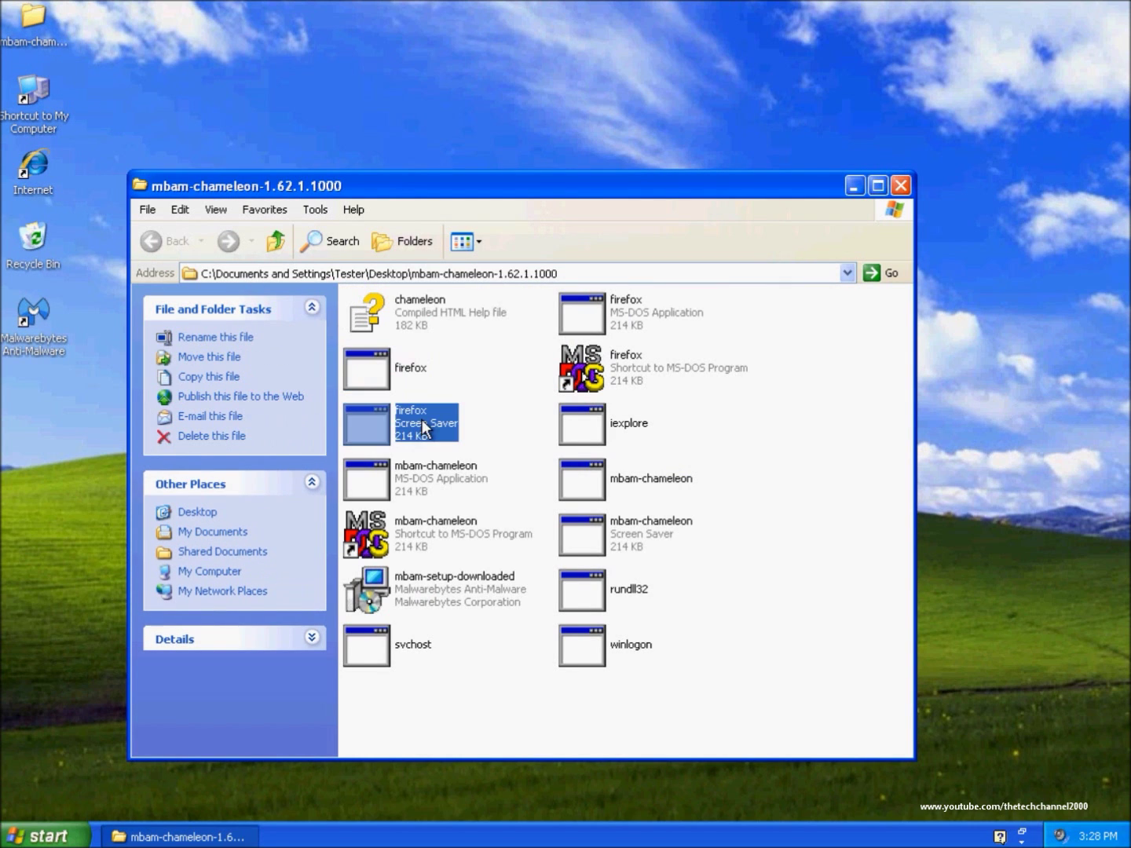
pyautogui.click(421, 481)
pyautogui.click(430, 527)
pyautogui.click(441, 585)
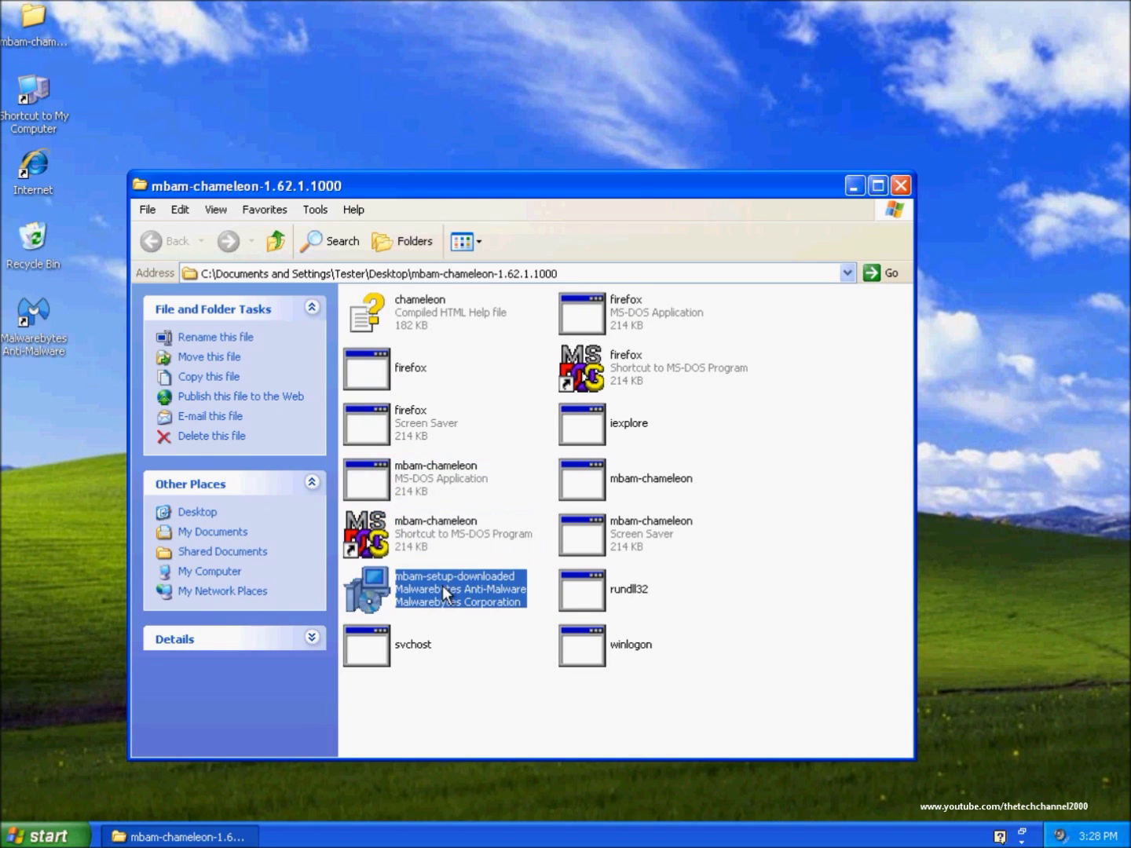
pyautogui.click(417, 646)
pyautogui.click(661, 640)
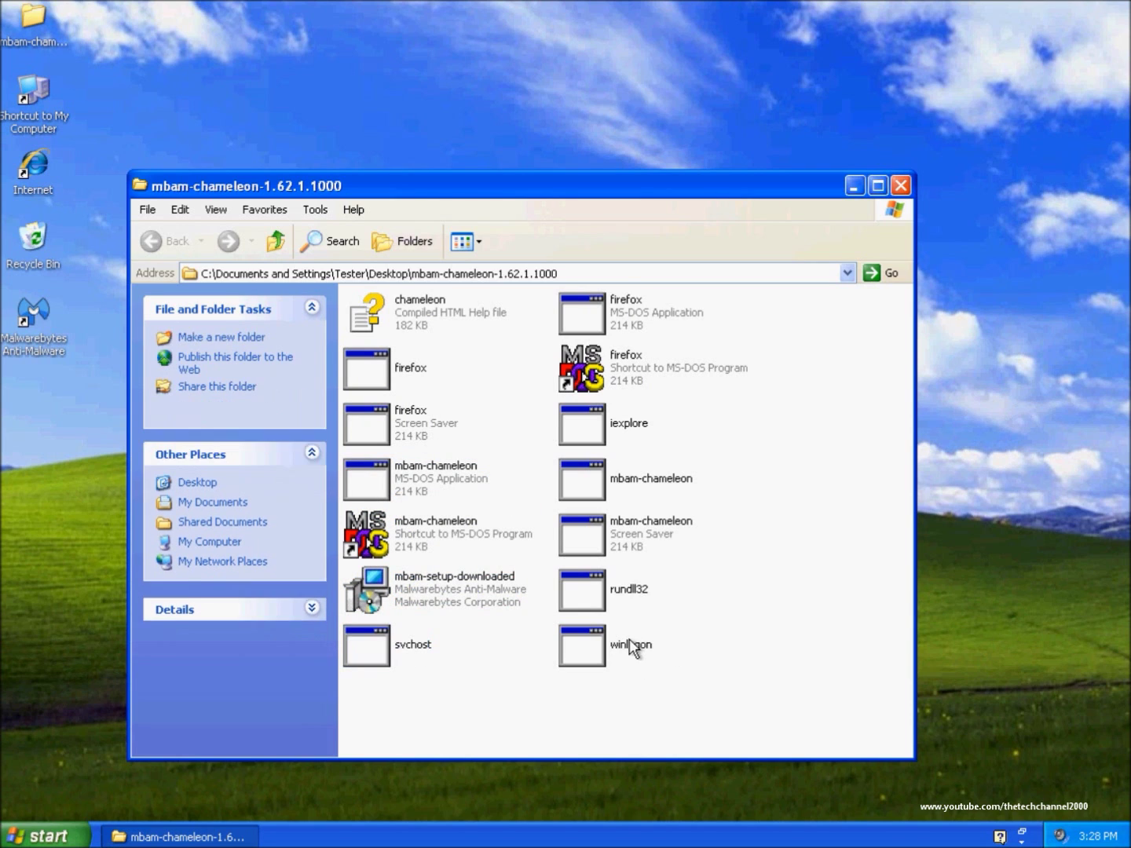
pyautogui.click(642, 597)
pyautogui.click(647, 556)
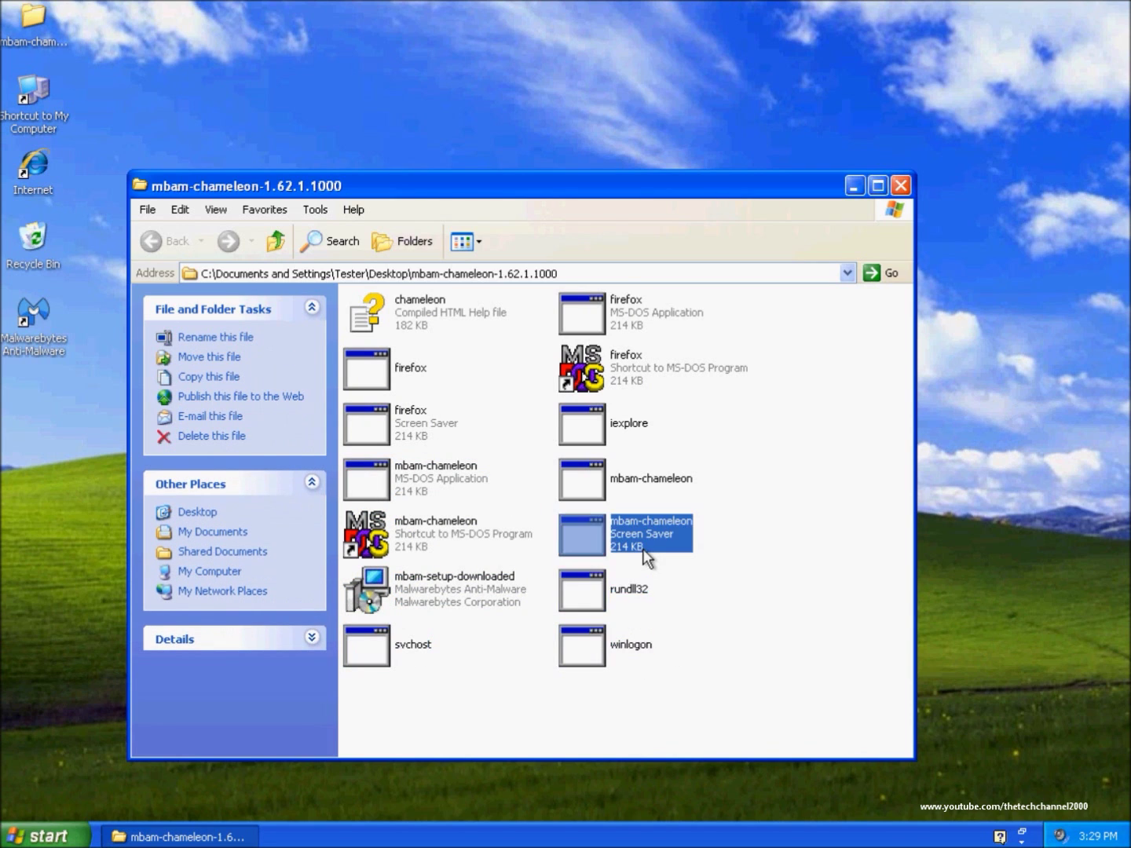
pyautogui.click(644, 479)
pyautogui.click(626, 429)
pyautogui.click(652, 370)
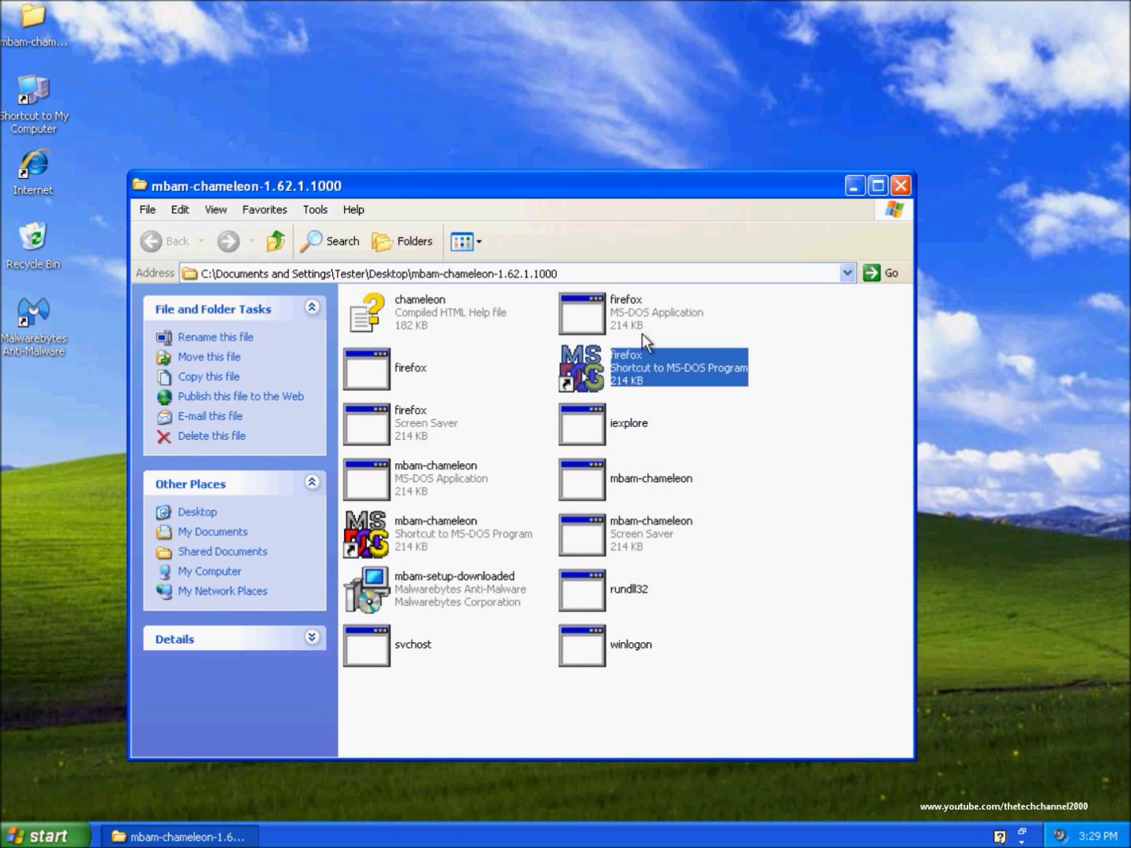
pyautogui.click(642, 329)
pyautogui.click(403, 363)
pyautogui.click(652, 438)
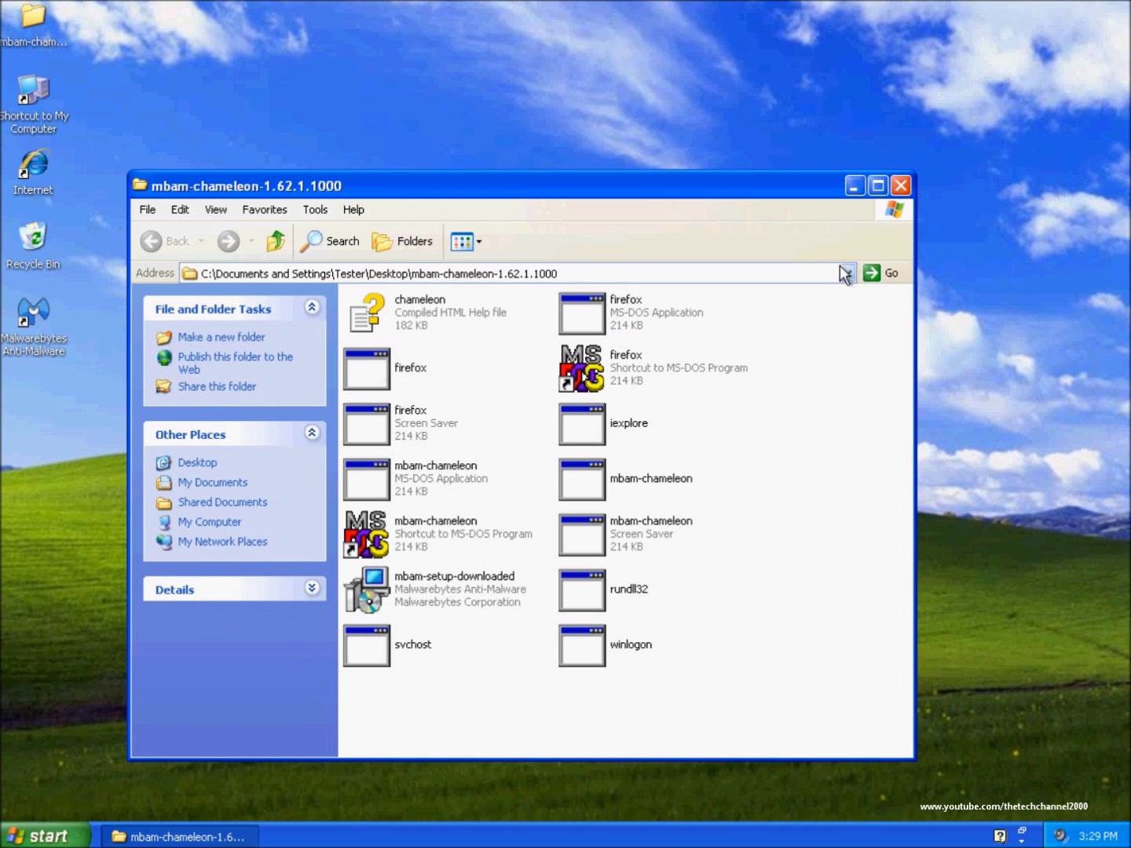
pyautogui.click(898, 186)
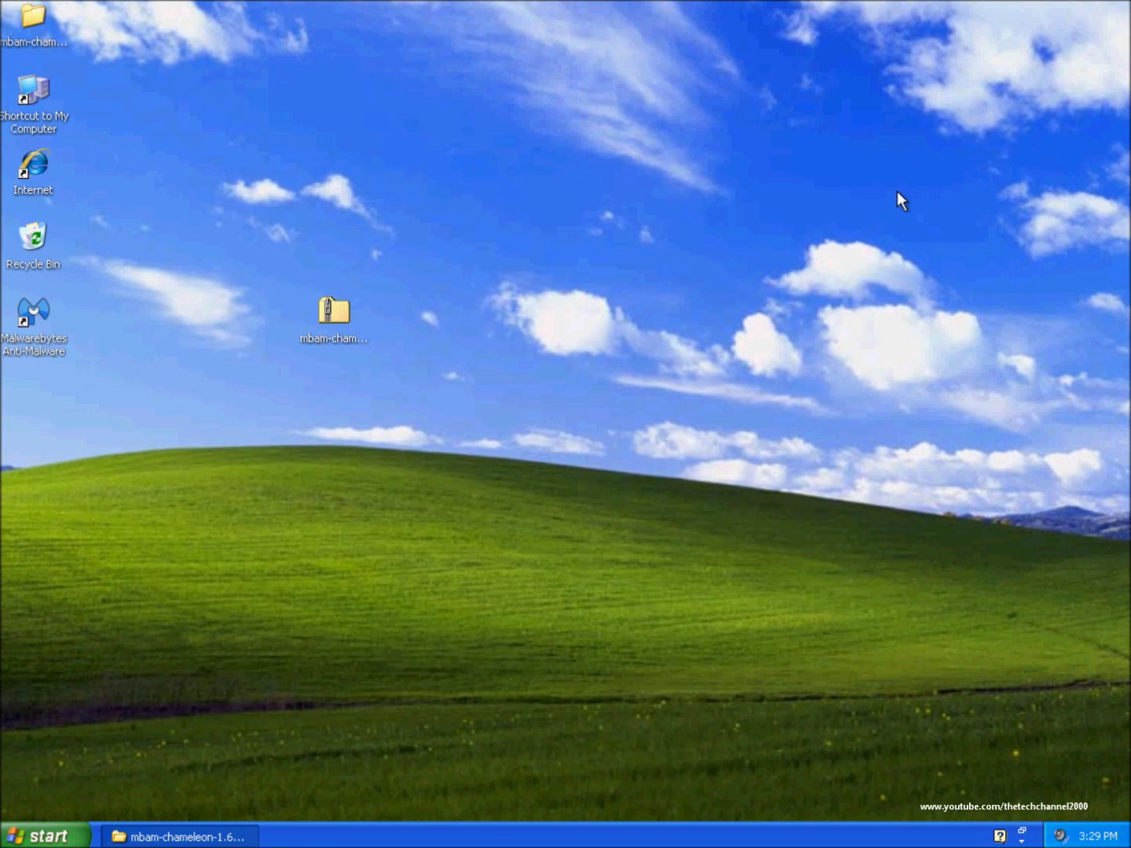